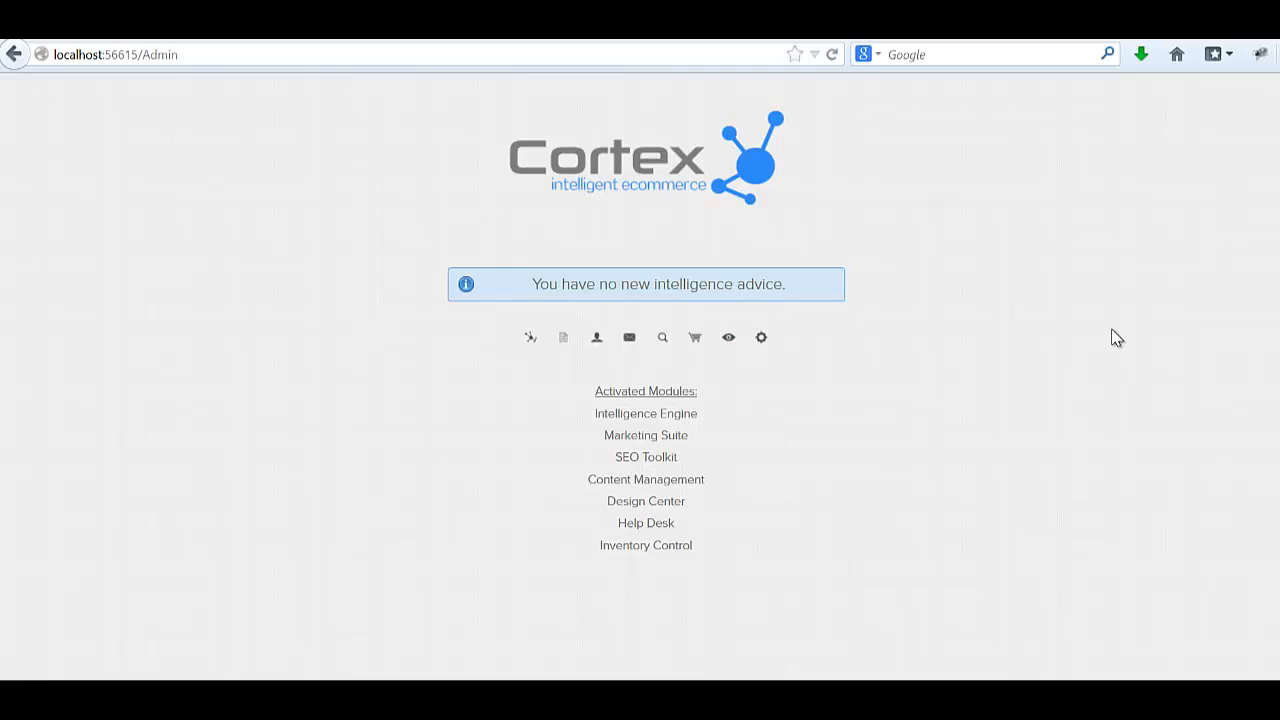
# Open The Watch Store's SEO Site Analysis and review page errors such as missing meta descriptions and keywords.
pyautogui.click(662, 340)
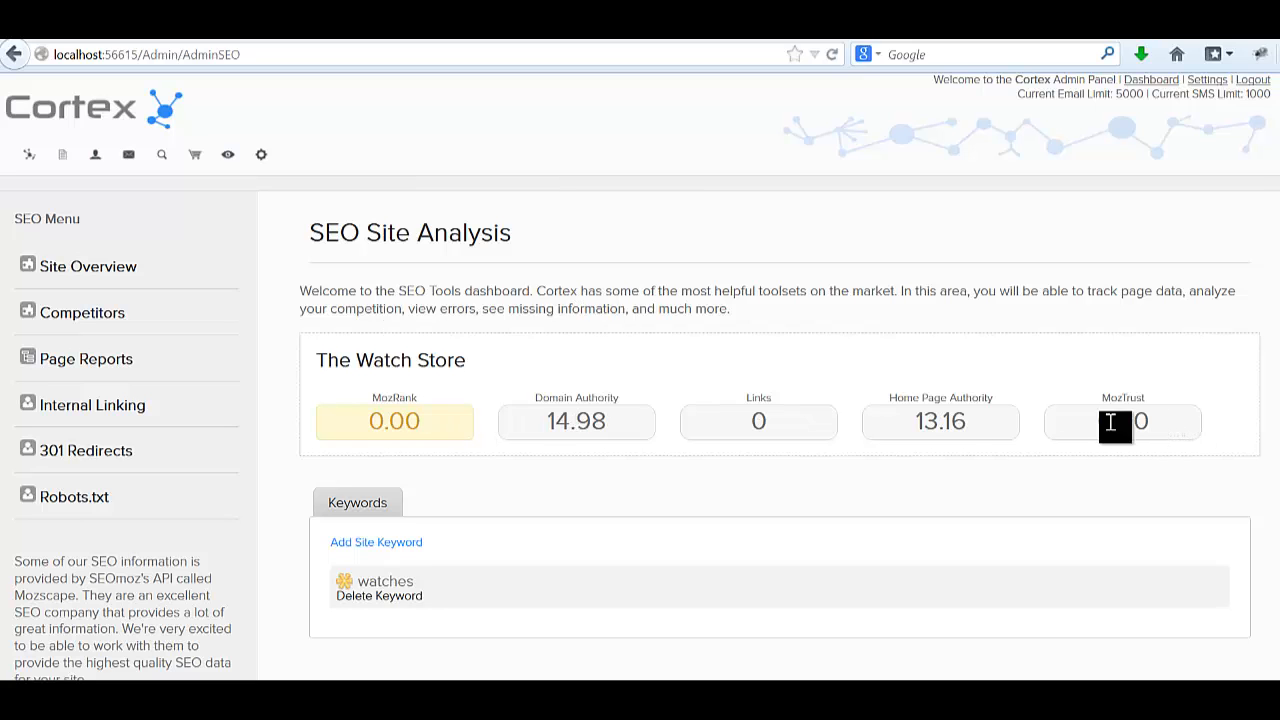
pyautogui.scroll(-3, 405, 420)
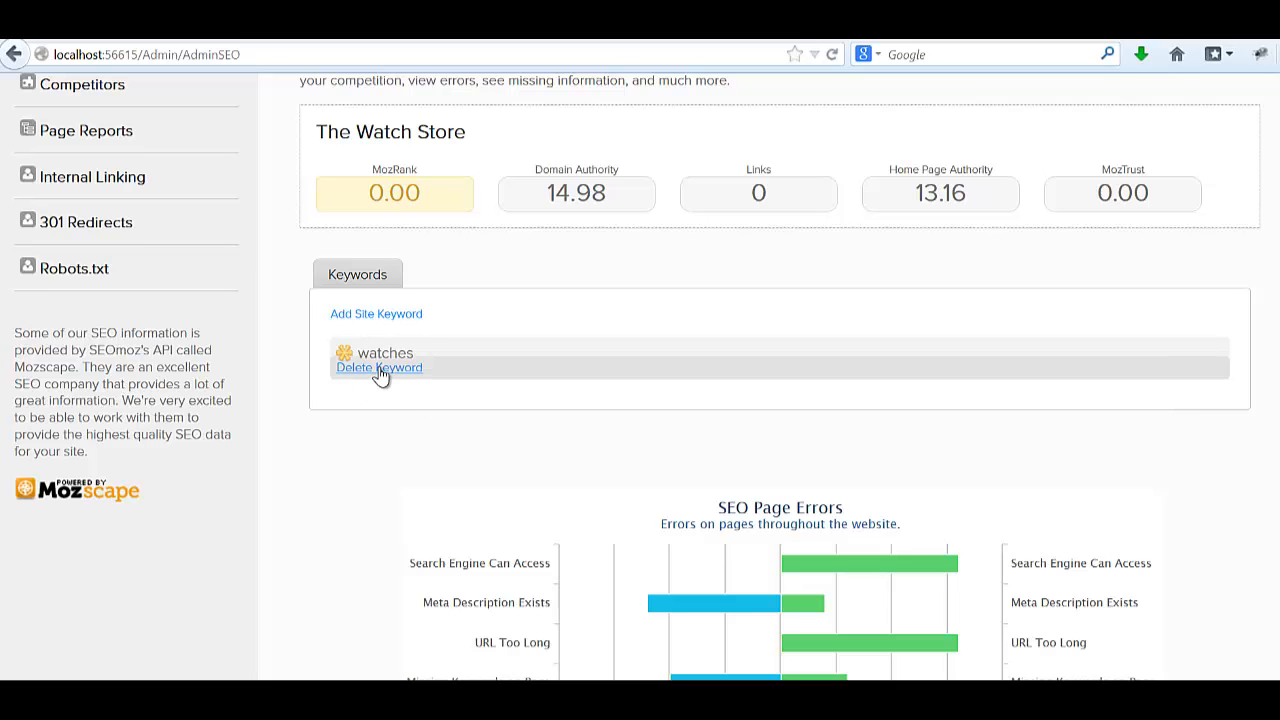
pyautogui.scroll(-3, 380, 371)
pyautogui.scroll(5, 776, 418)
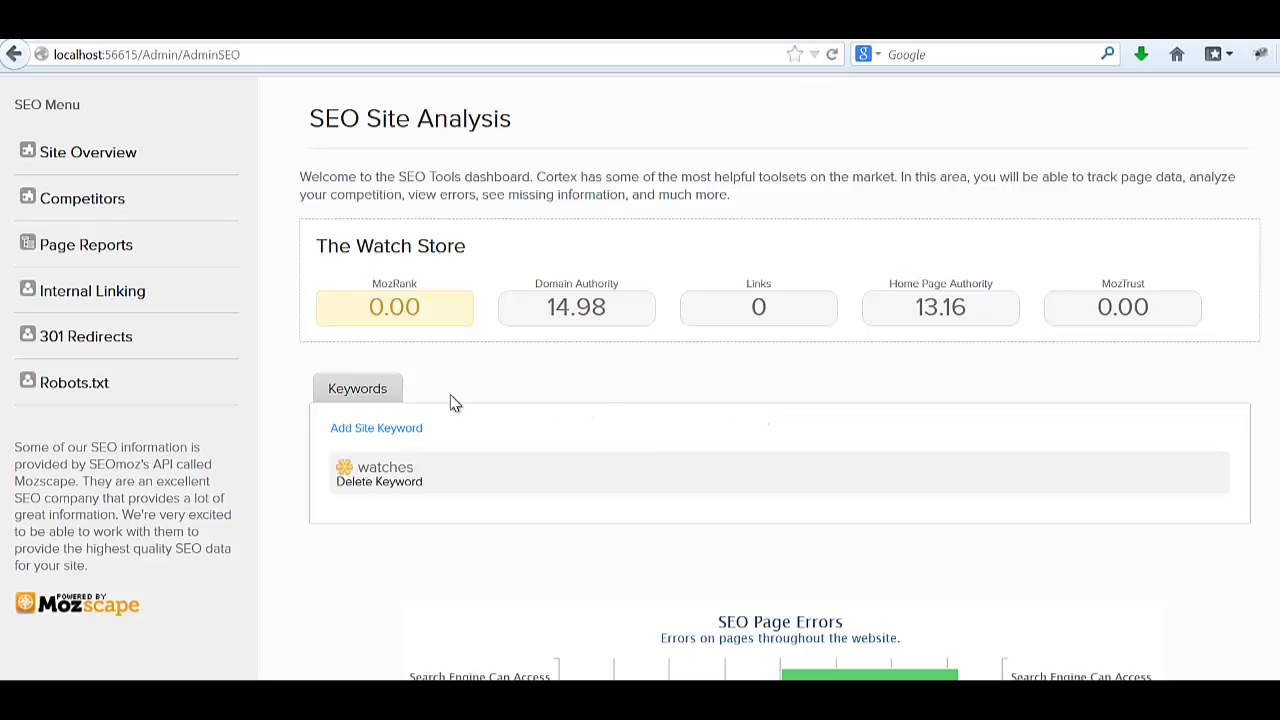
# Add 'rolex' as a new site keyword and save it.
pyautogui.click(390, 428)
pyautogui.click(449, 484)
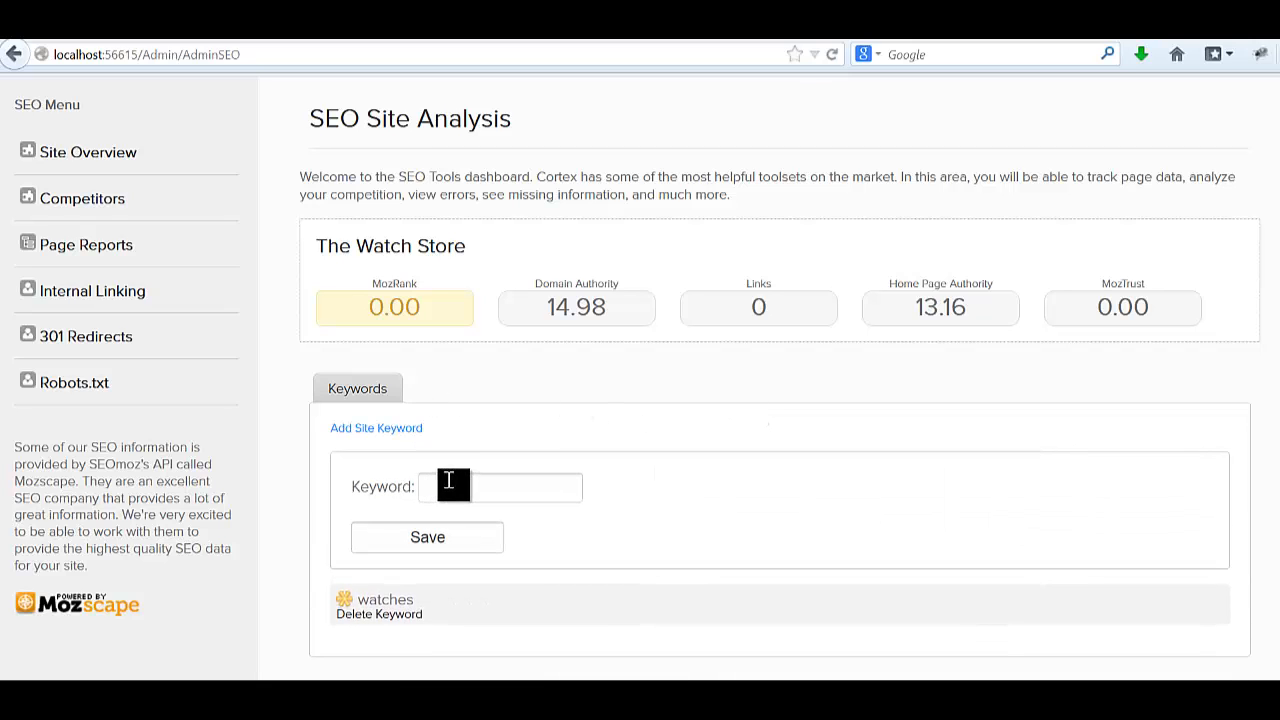
pyautogui.write('rolex')
pyautogui.click(430, 538)
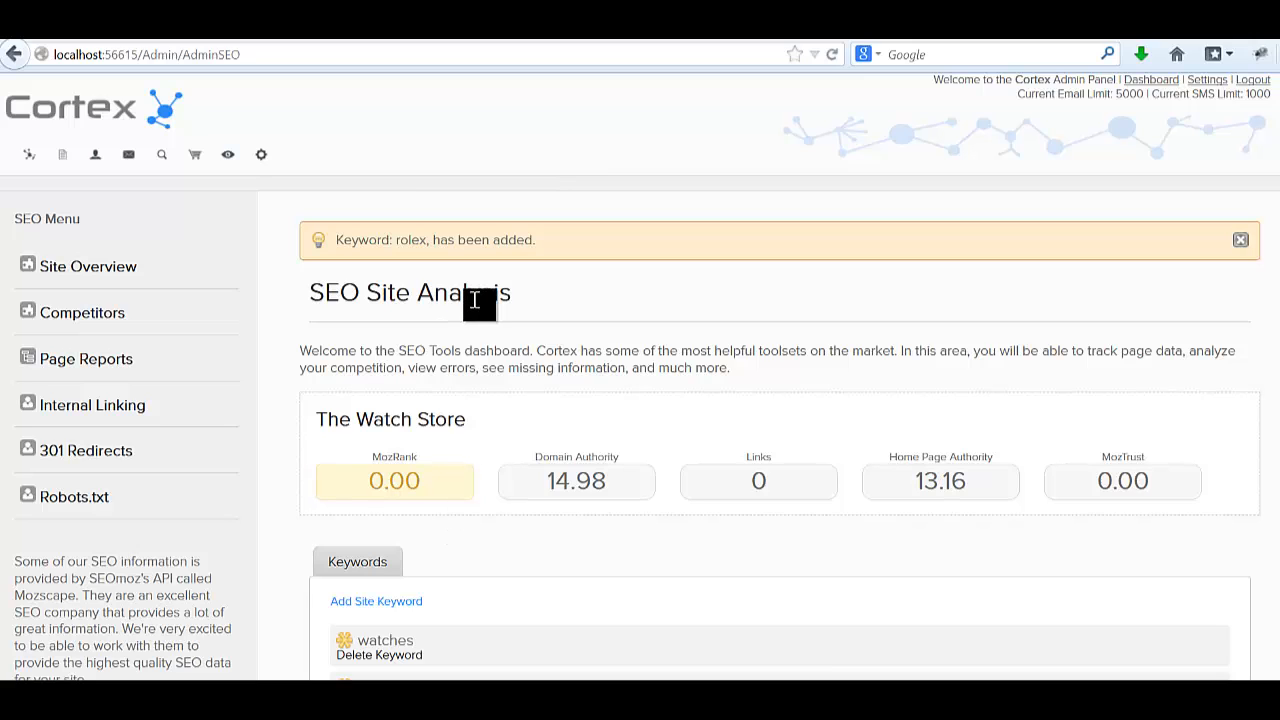
# Open Competitor Research and browse the list of sites linking to Woot.
pyautogui.click(95, 318)
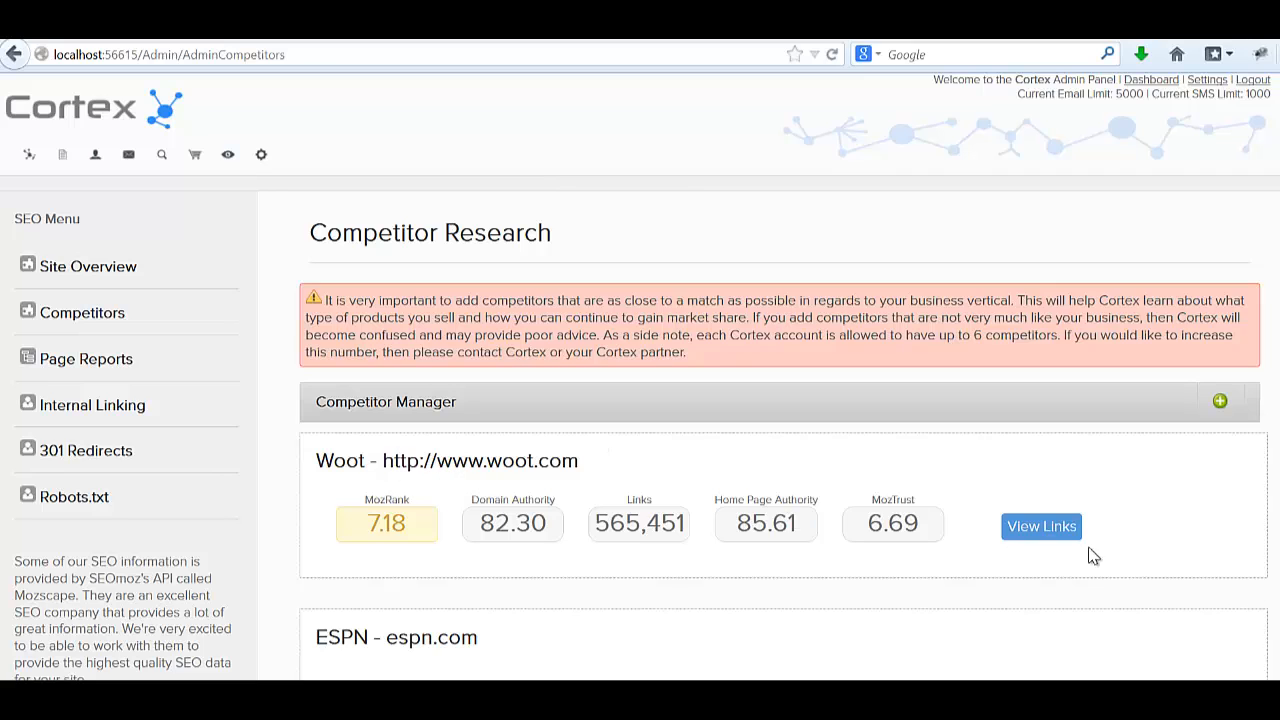
pyautogui.click(1040, 530)
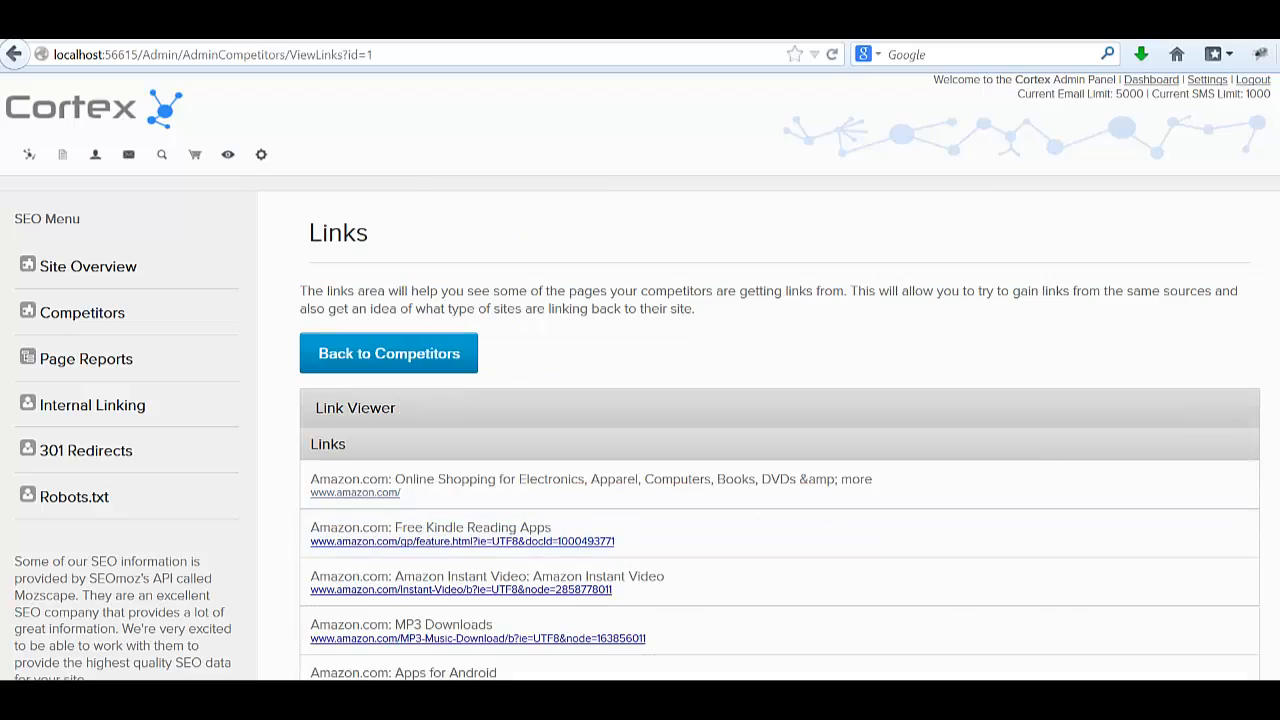
pyautogui.scroll(-20, 780, 400)
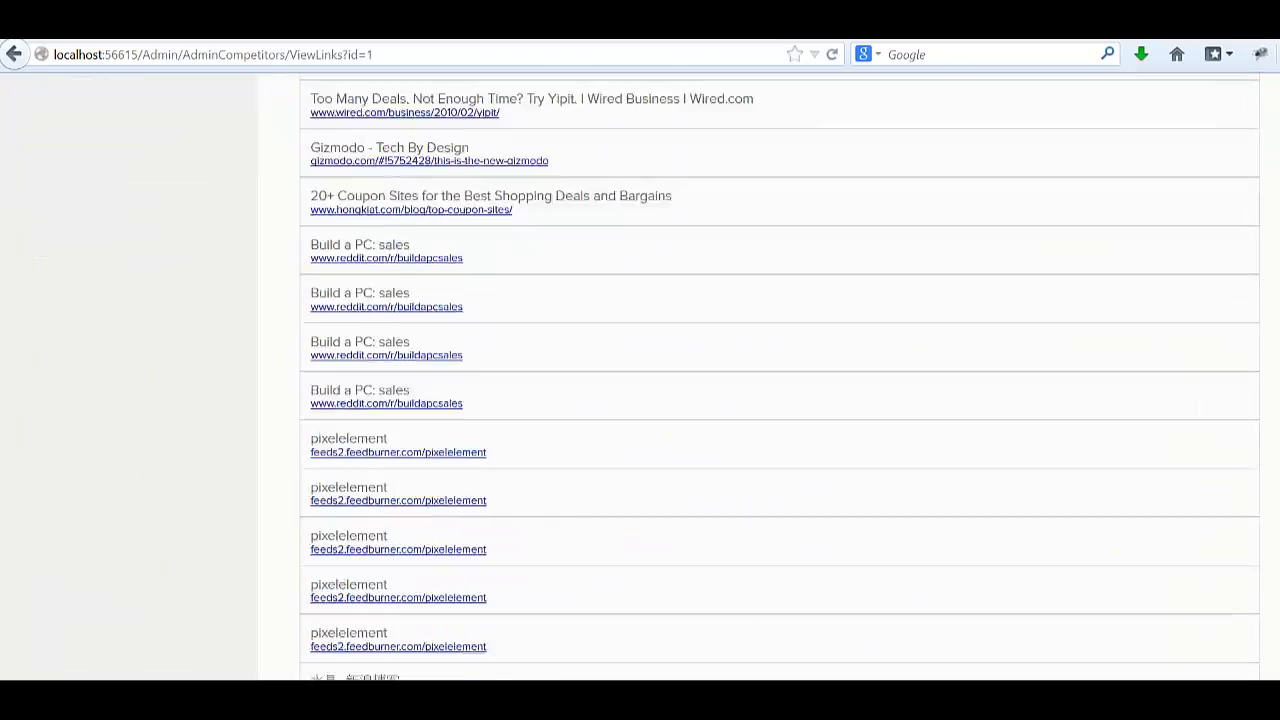
pyautogui.scroll(-7, 770, 372)
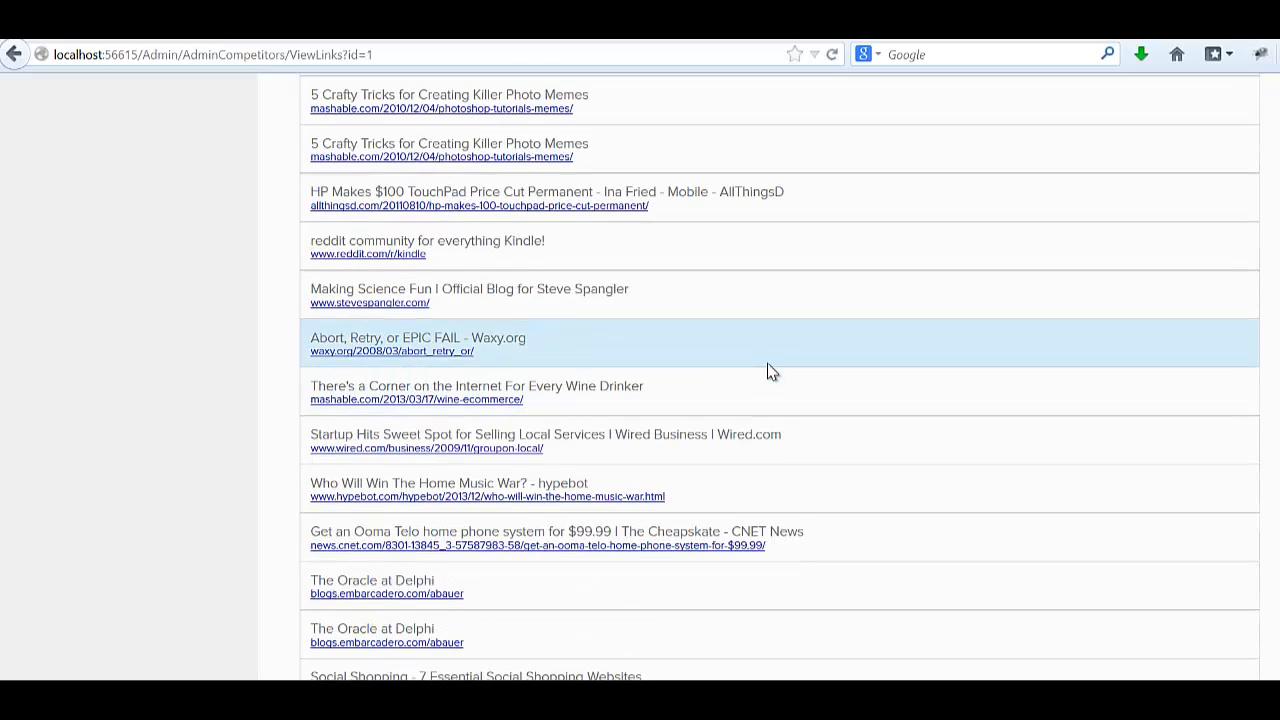
pyautogui.scroll(-4, 770, 372)
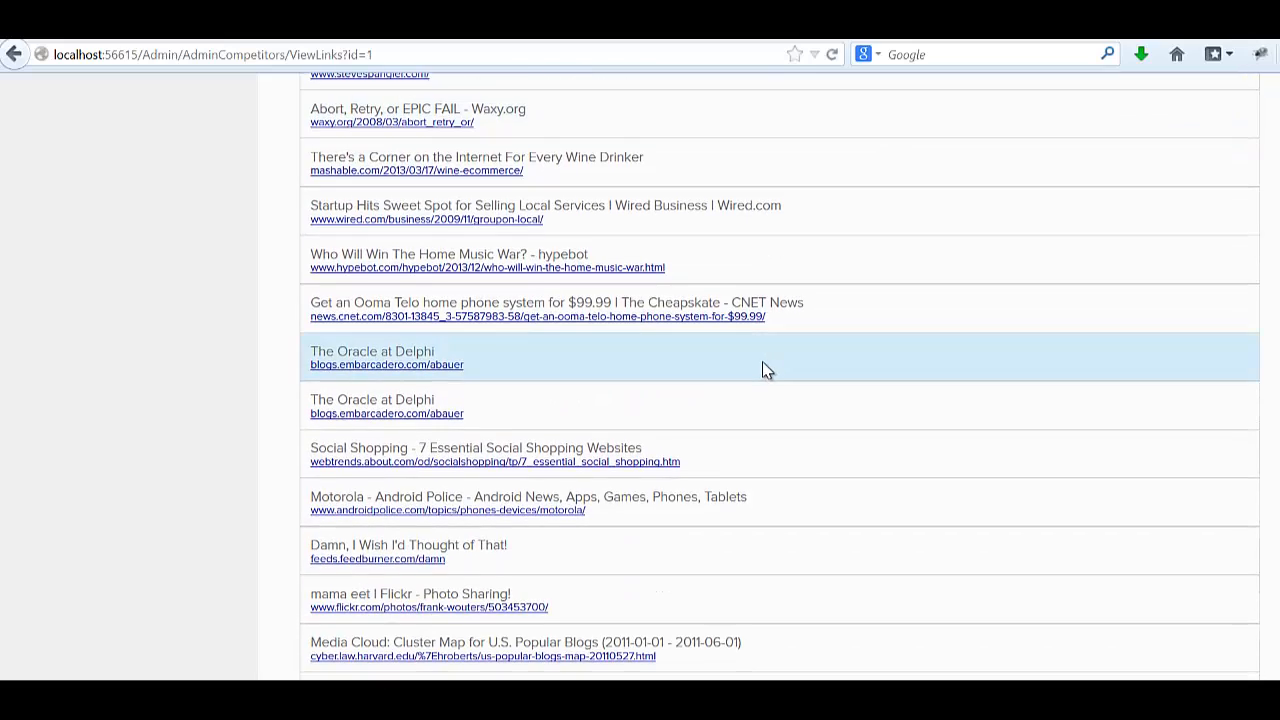
pyautogui.scroll(-10, 770, 372)
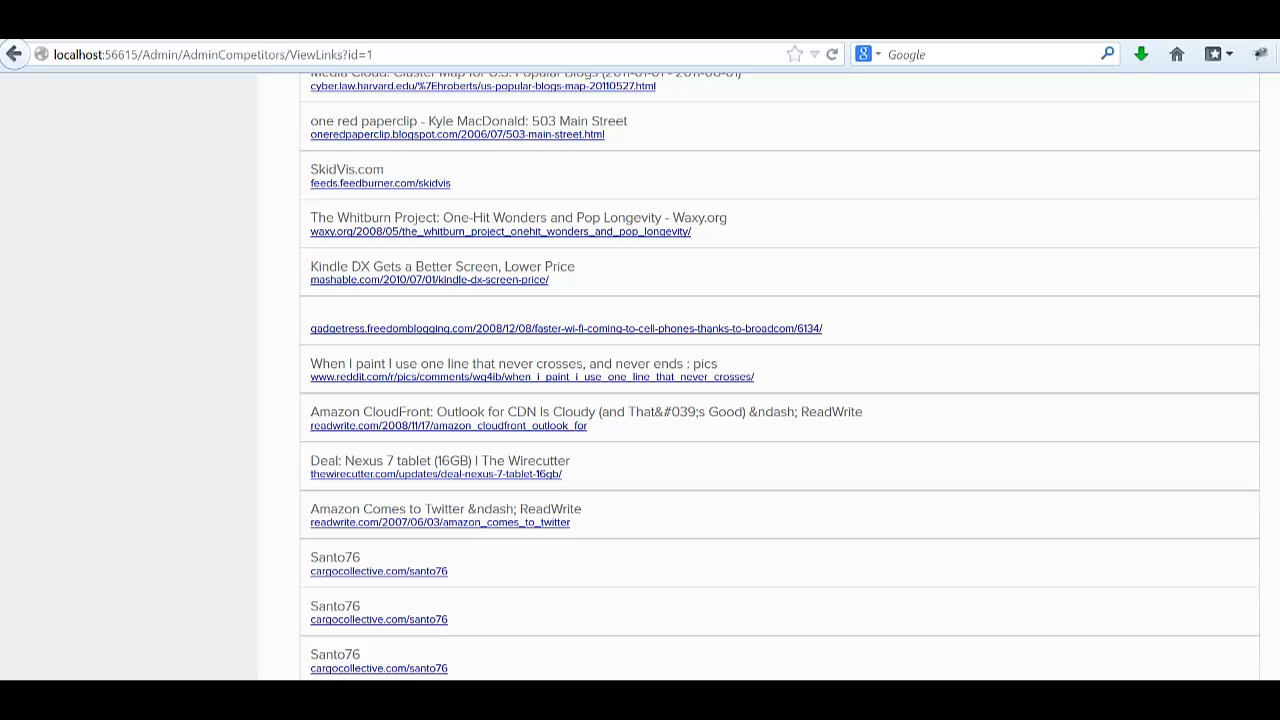
pyautogui.scroll(-20, 770, 372)
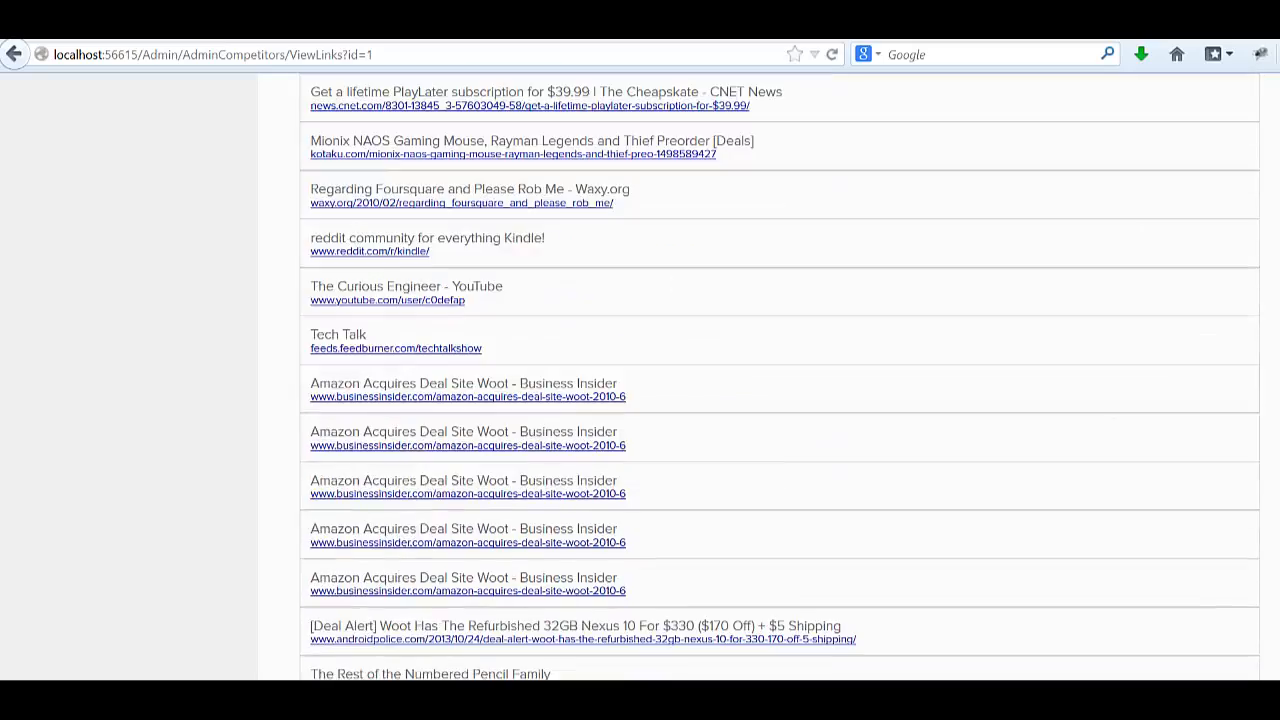
pyautogui.scroll(-20, 780, 376)
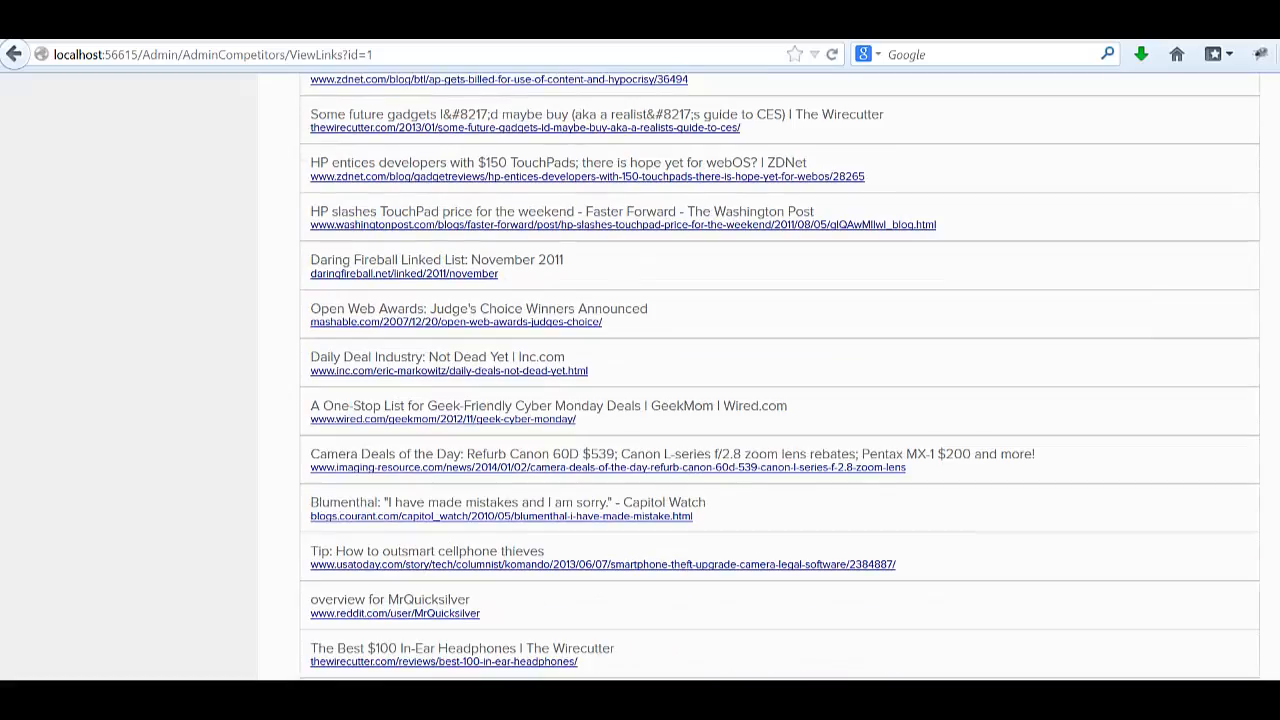
pyautogui.scroll(10, 780, 376)
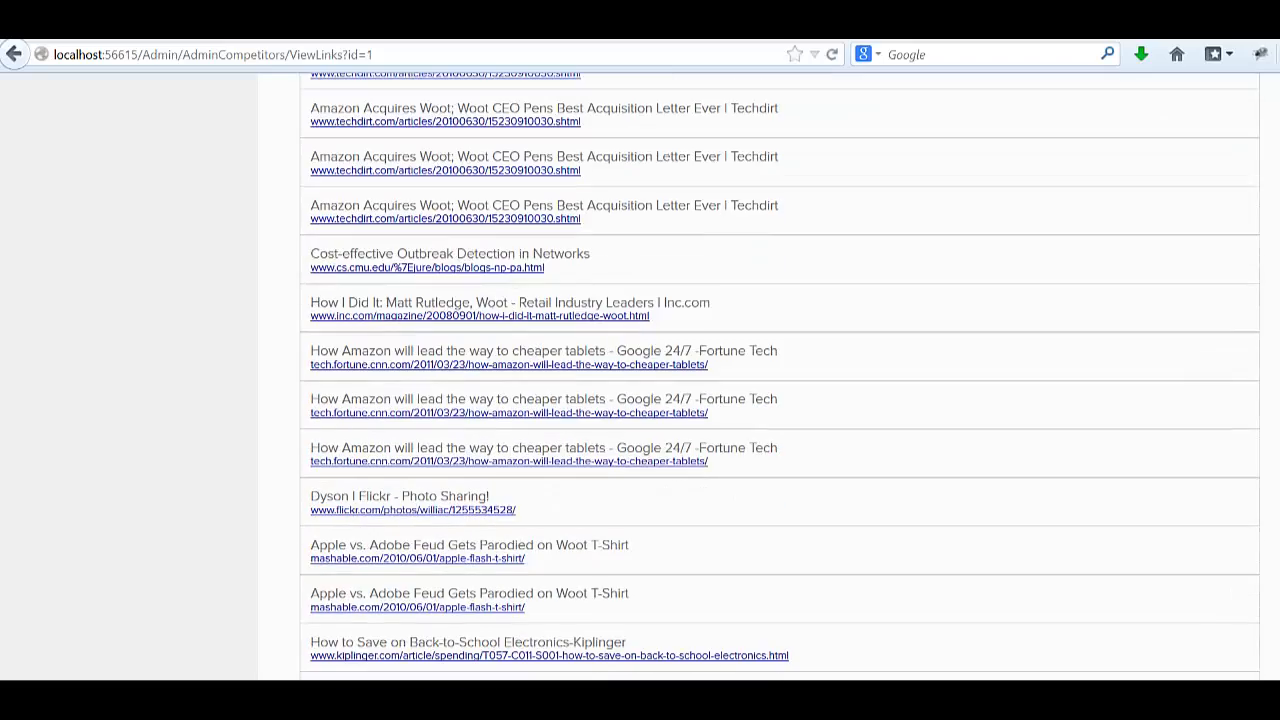
pyautogui.scroll(-20, 780, 376)
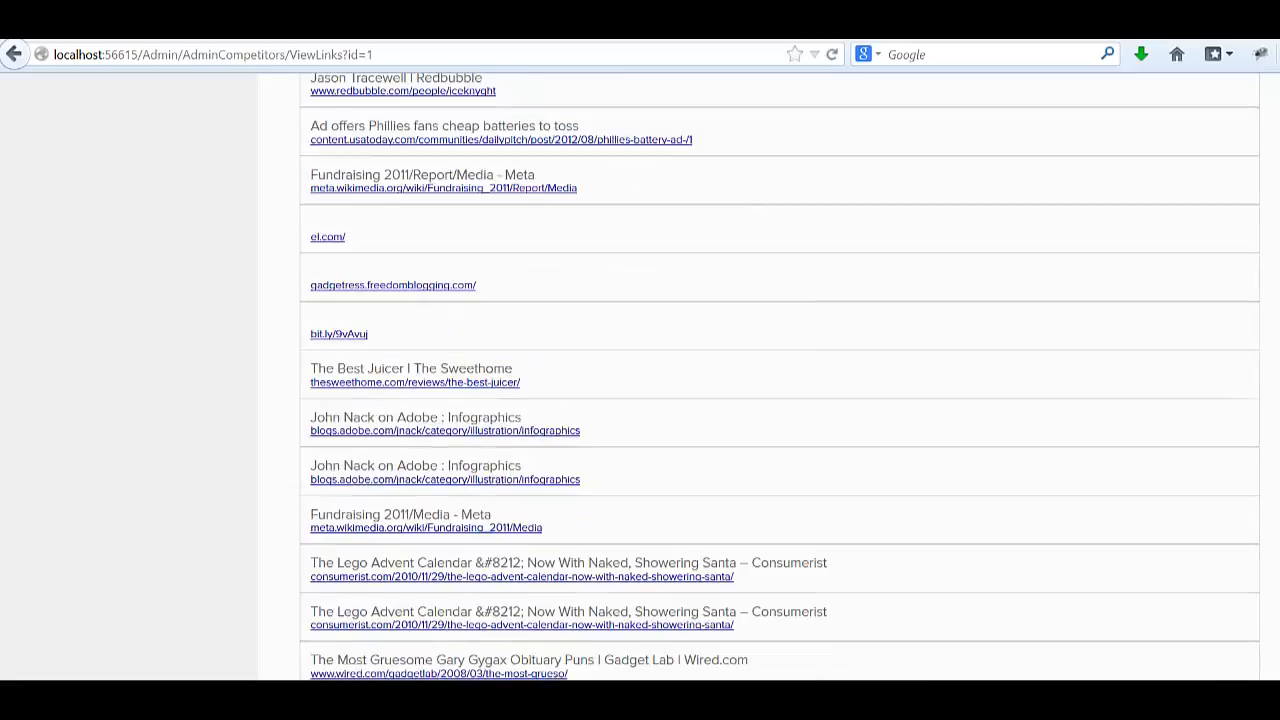
pyautogui.scroll(20, 1052, 155)
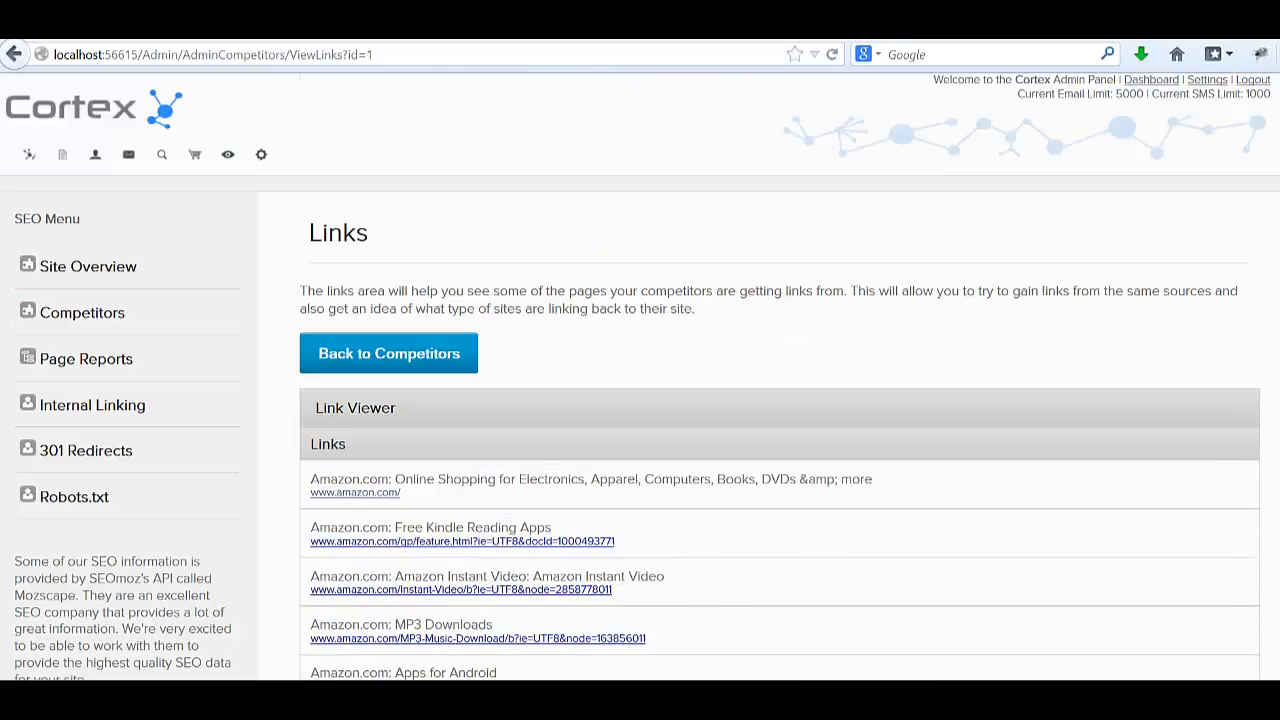
# Go back to the Competitors page listing Woot and ESPN.
pyautogui.click(383, 345)
pyautogui.scroll(-5, 460, 343)
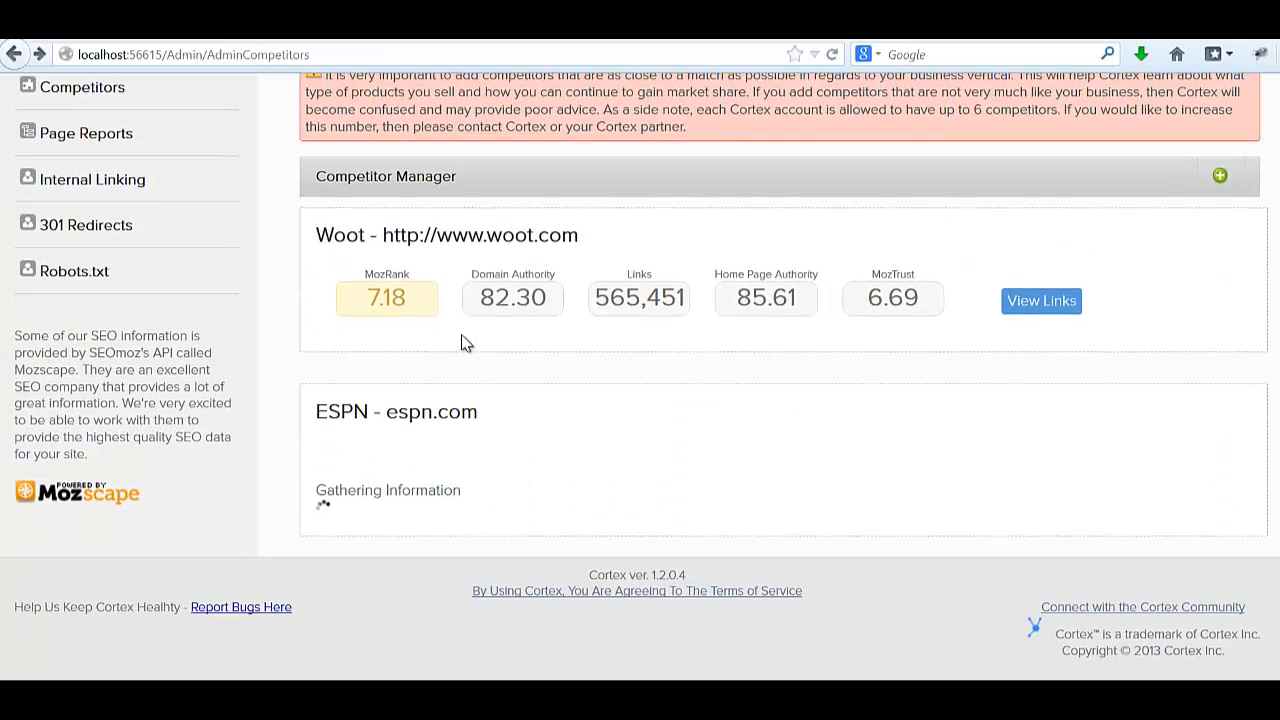
pyautogui.scroll(5, 1155, 377)
# Add competitor ABC with root domain abc.com in Competitor Manager.
pyautogui.click(1220, 401)
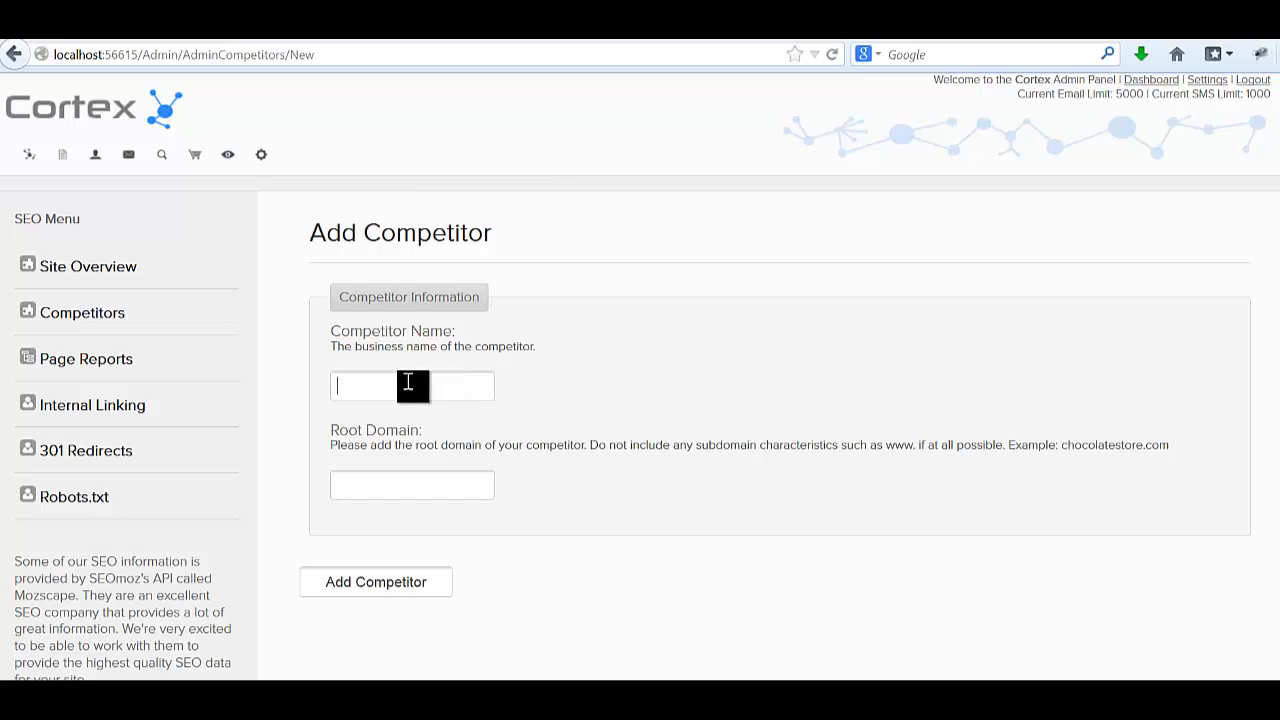
pyautogui.write('ABC')
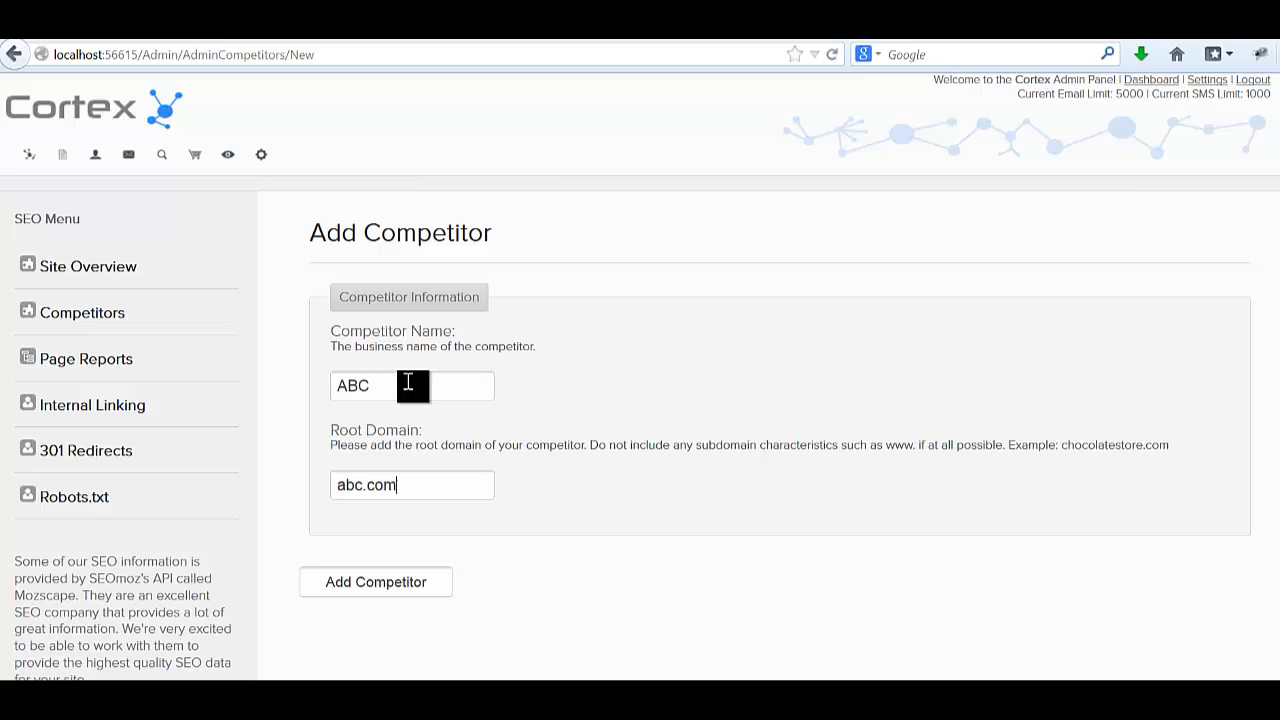
pyautogui.click(400, 590)
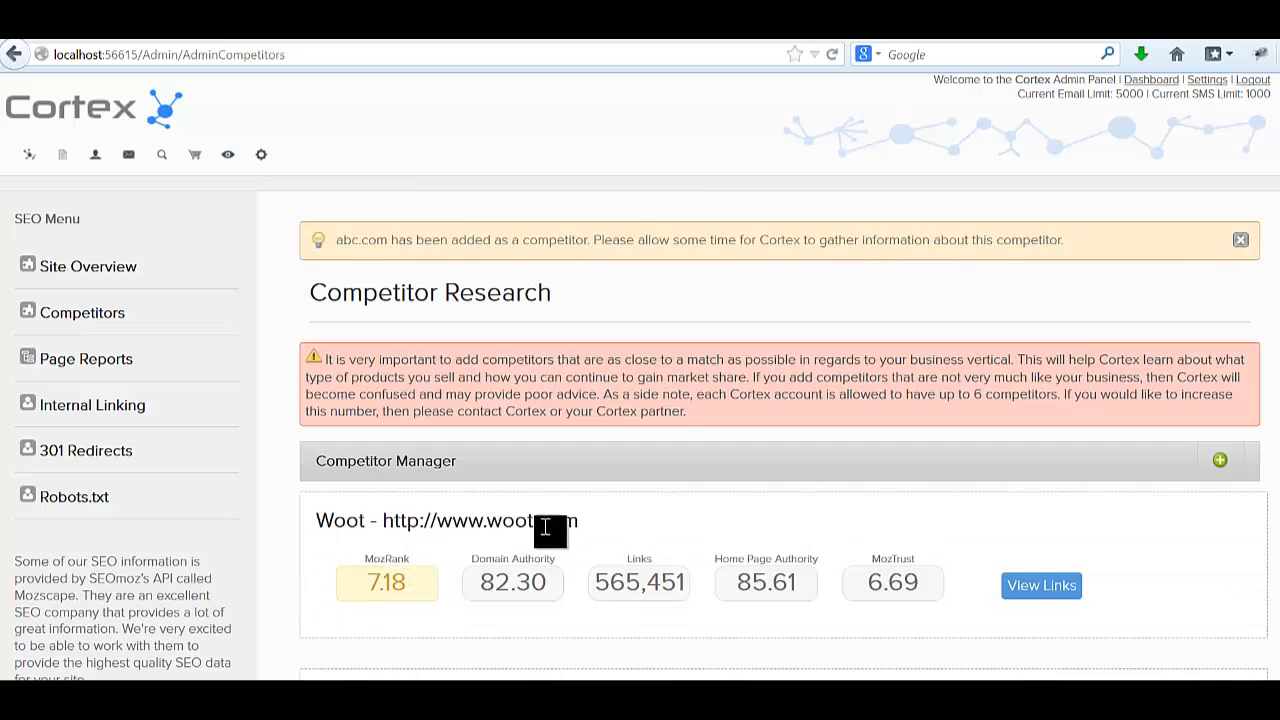
pyautogui.scroll(-5, 545, 528)
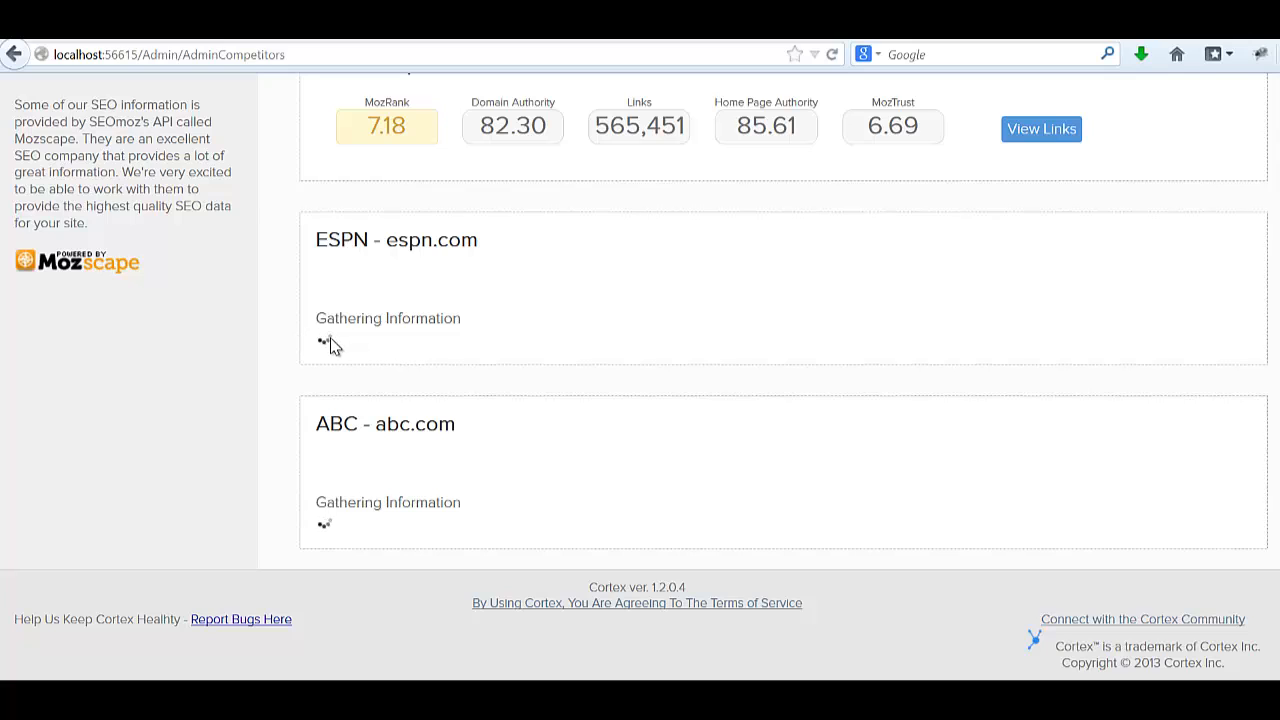
pyautogui.scroll(6, 333, 345)
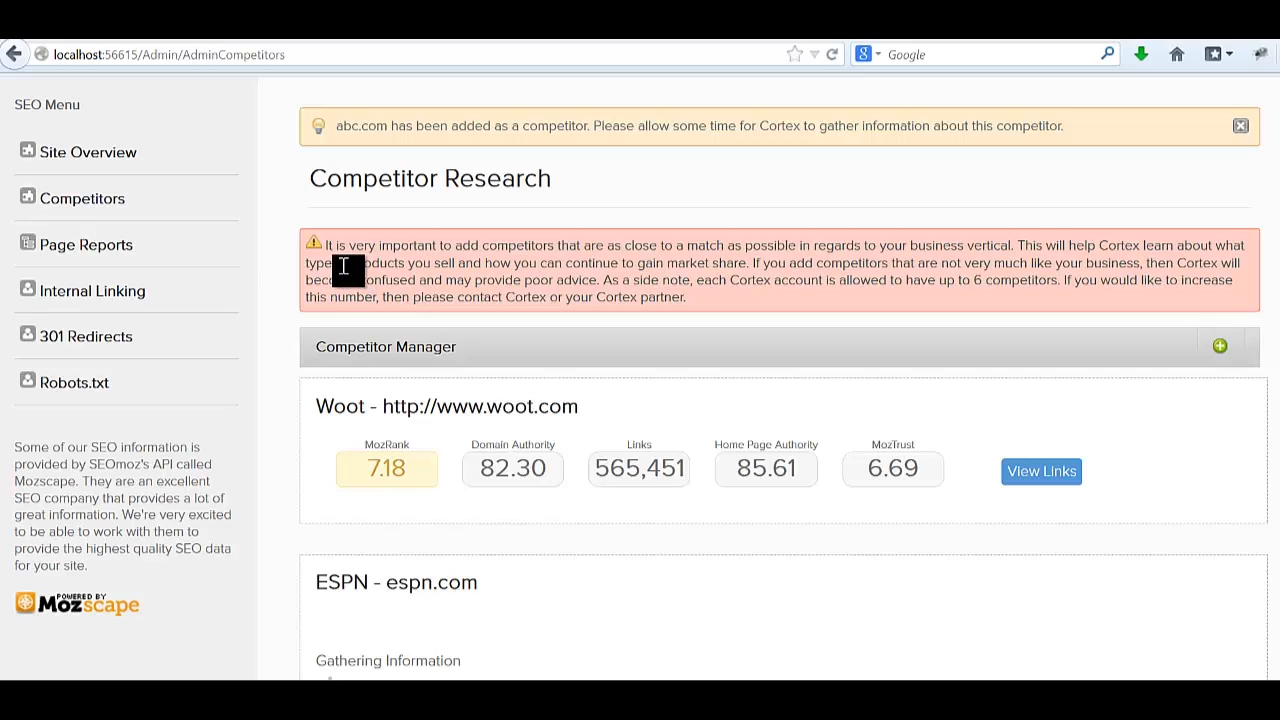
# Open the SEO page report for Ladies Watches, scoring 48.43.
pyautogui.click(108, 250)
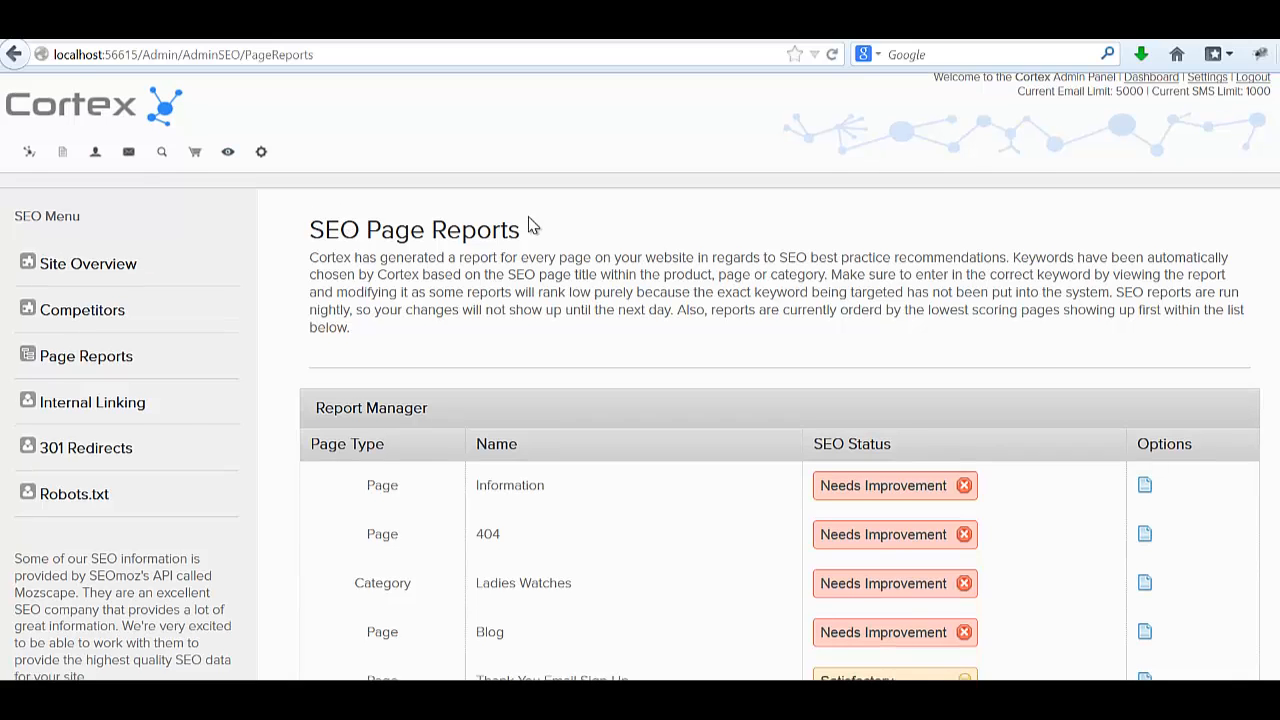
pyautogui.scroll(-2, 540, 235)
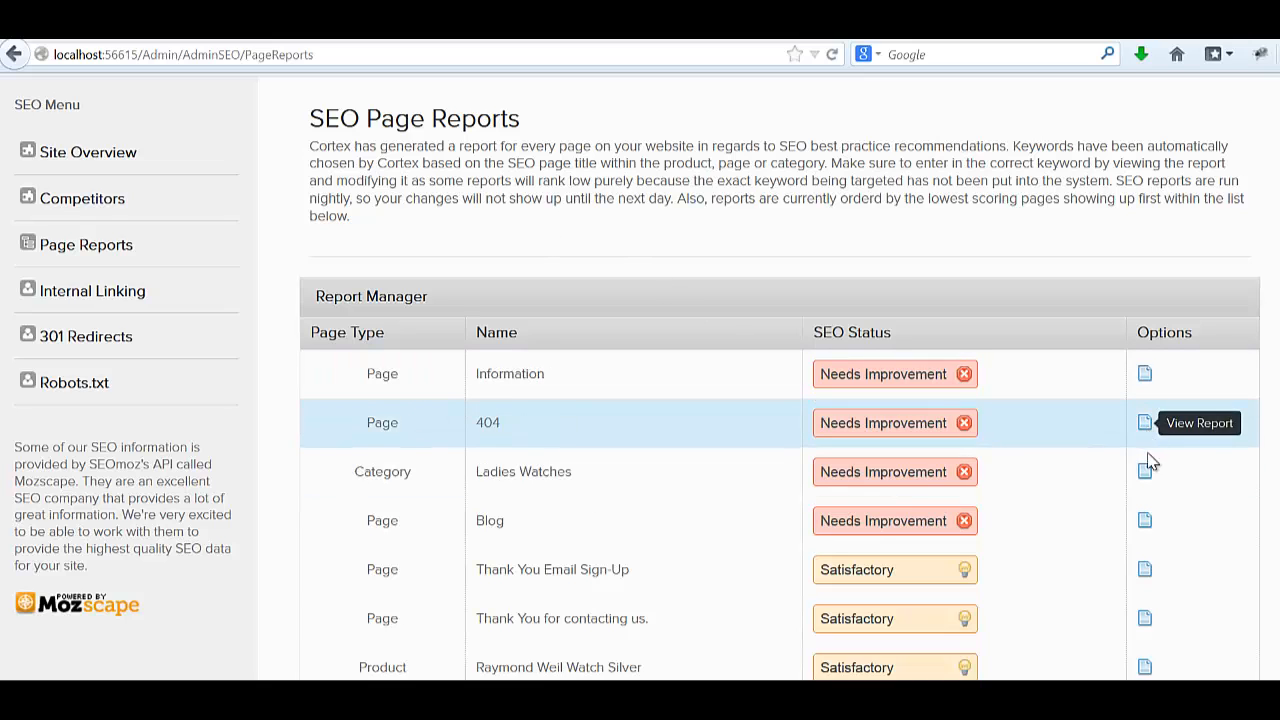
pyautogui.click(1145, 472)
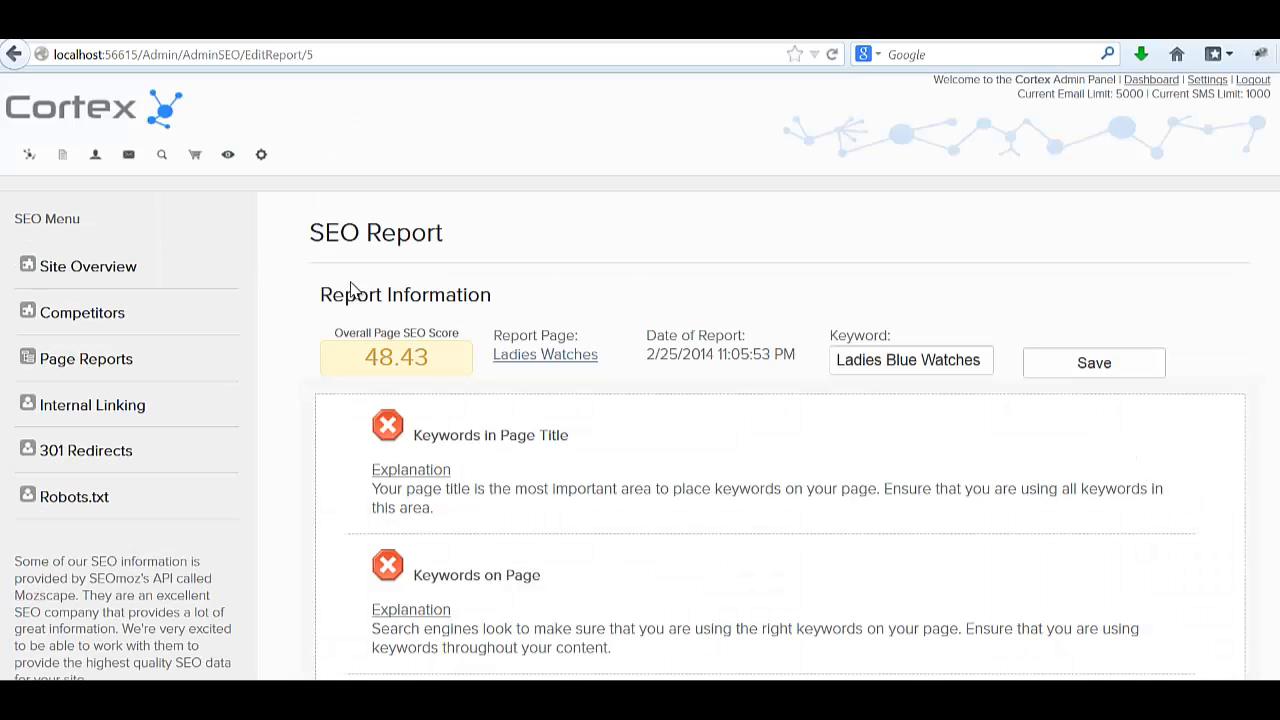
# Scroll through the report's checks for keyword 'Ladies Blue Watches' and back to the top.
pyautogui.scroll(-2, 395, 337)
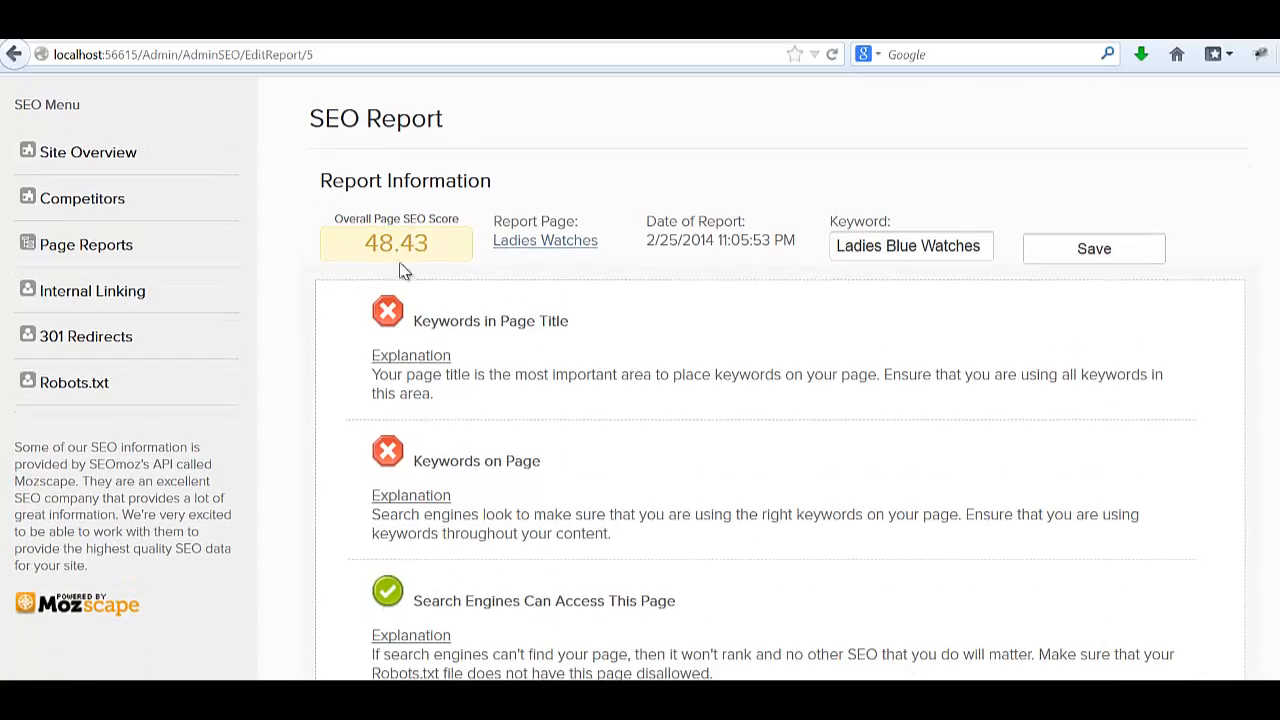
pyautogui.scroll(-2, 500, 248)
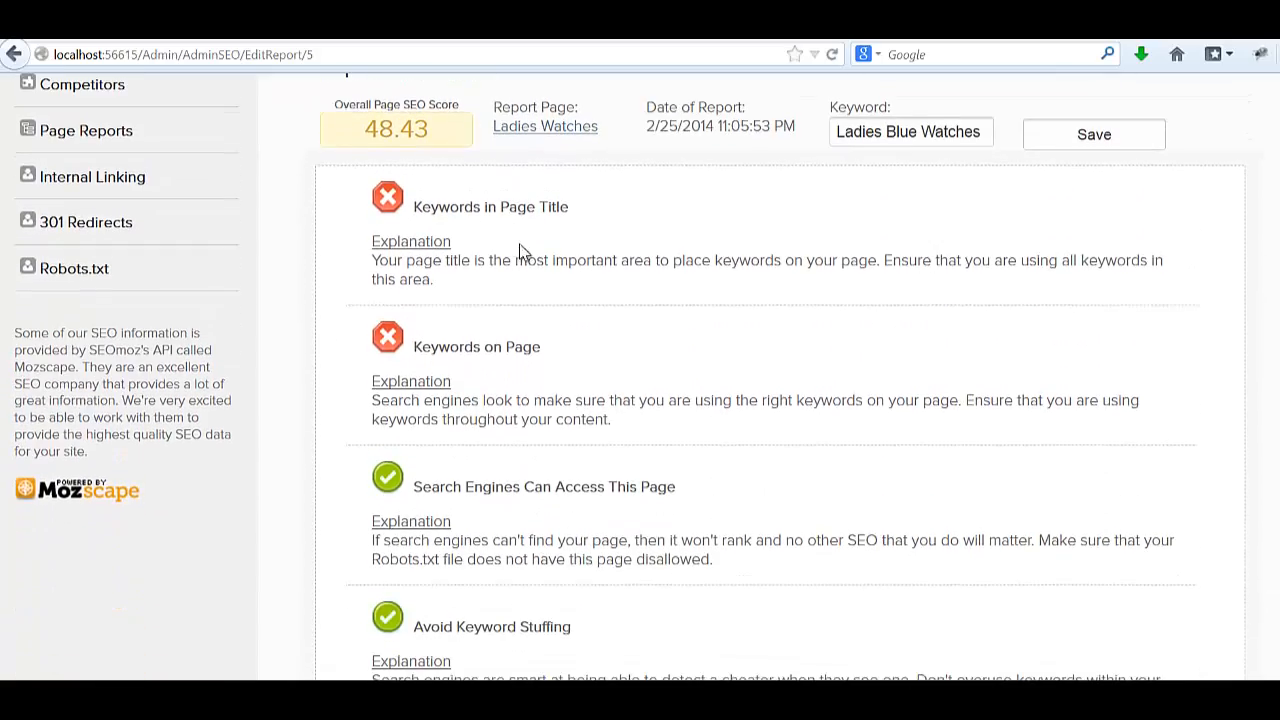
pyautogui.scroll(-20, 490, 232)
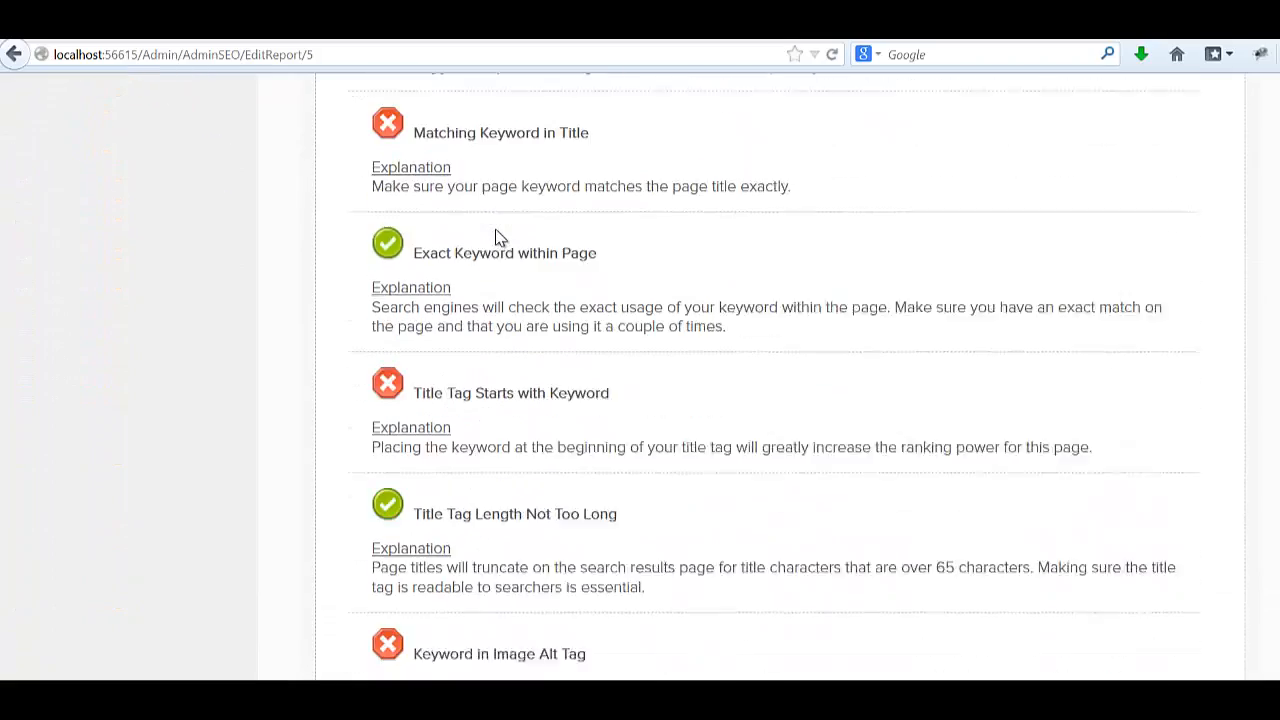
pyautogui.scroll(-20, 497, 232)
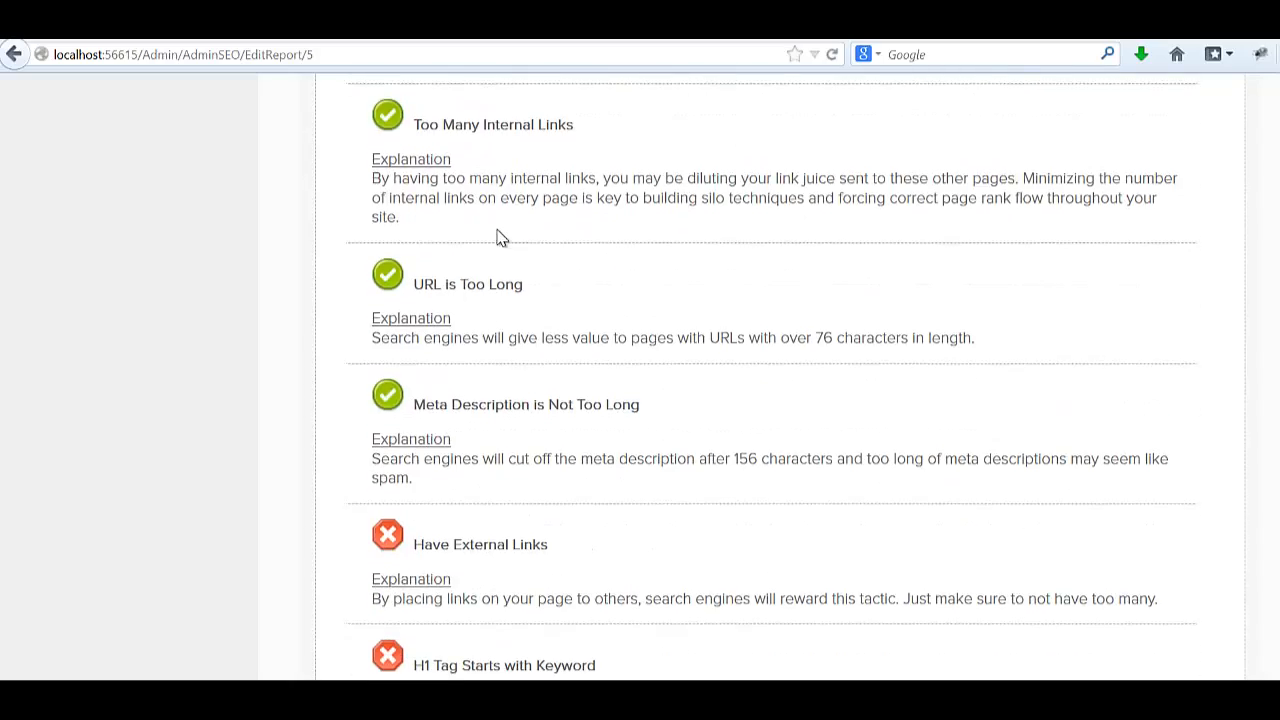
pyautogui.scroll(-5, 500, 238)
pyautogui.scroll(15, 500, 238)
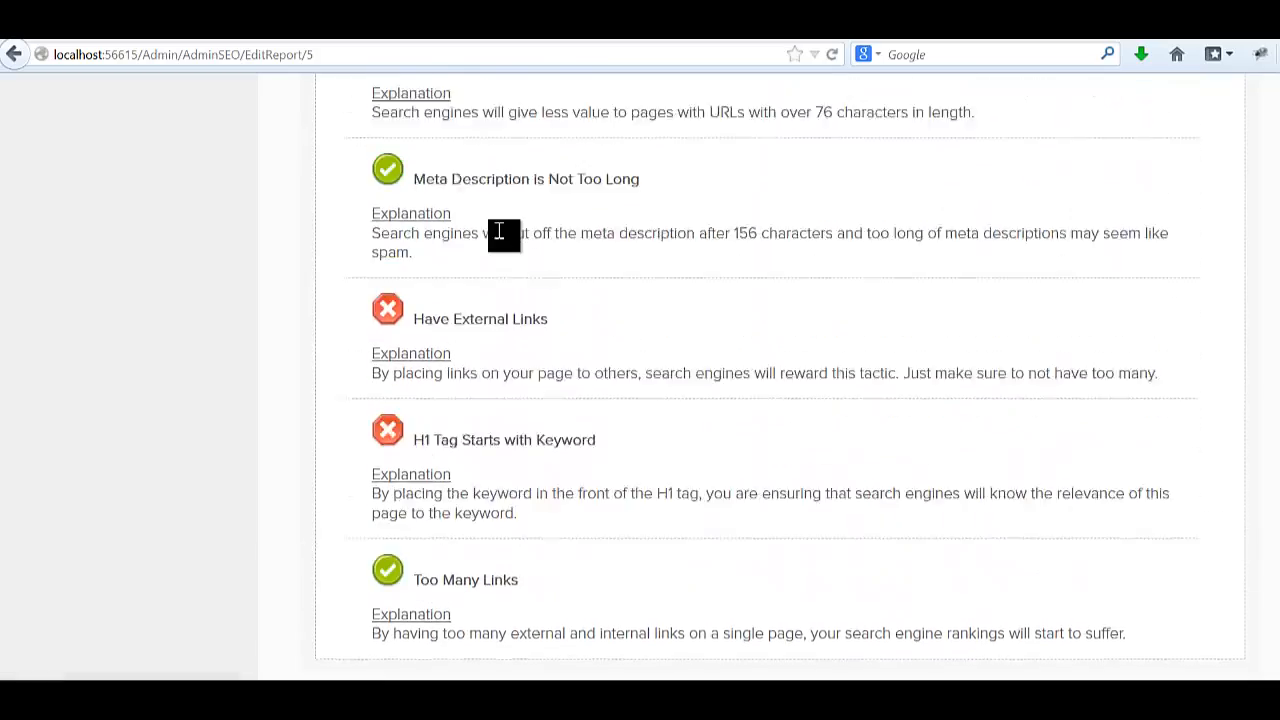
pyautogui.scroll(20, 500, 238)
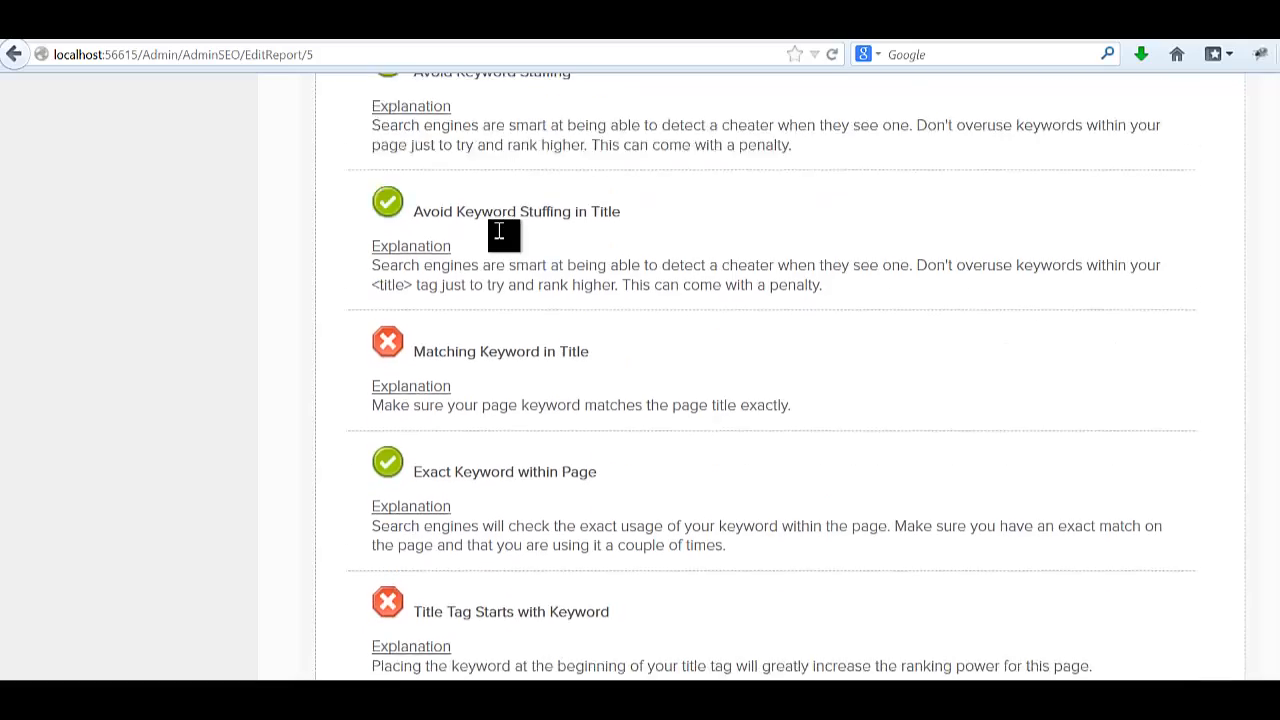
pyautogui.scroll(12, 500, 238)
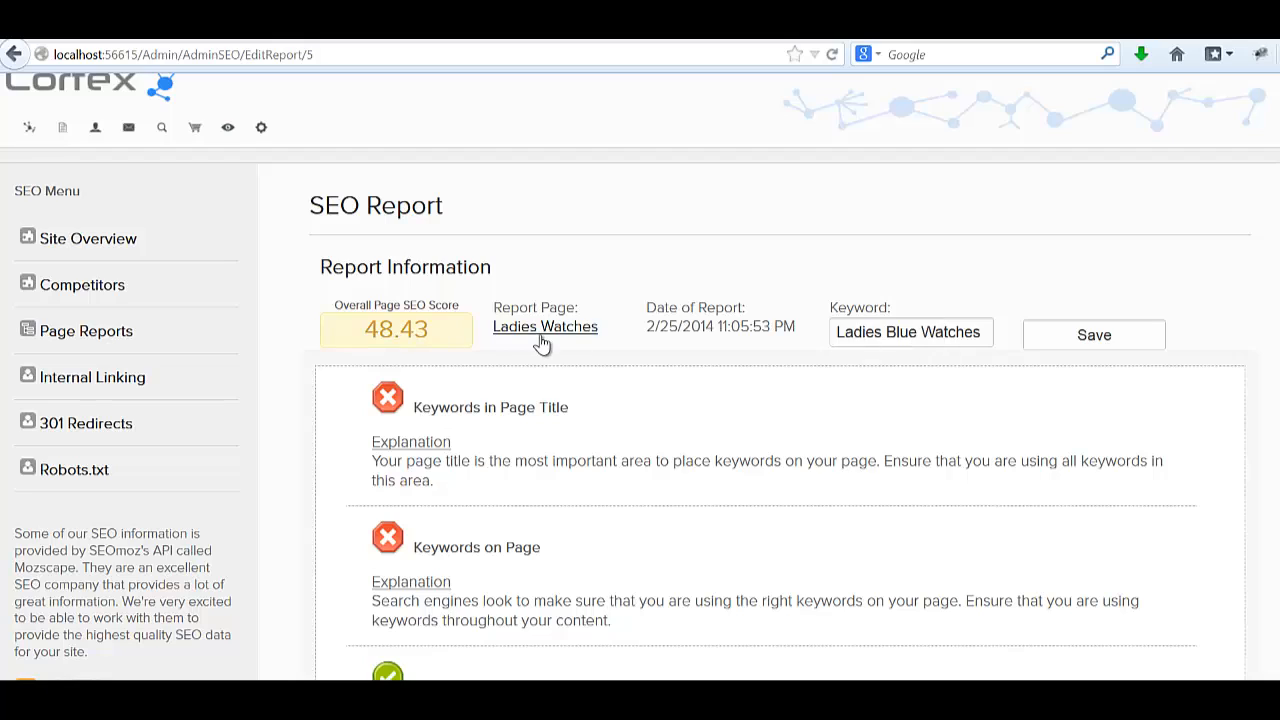
# Replace 'Blue' with 'Purple' so the keyword reads 'Ladies Purple Watches', and save.
pyautogui.doubleClick(890, 332)
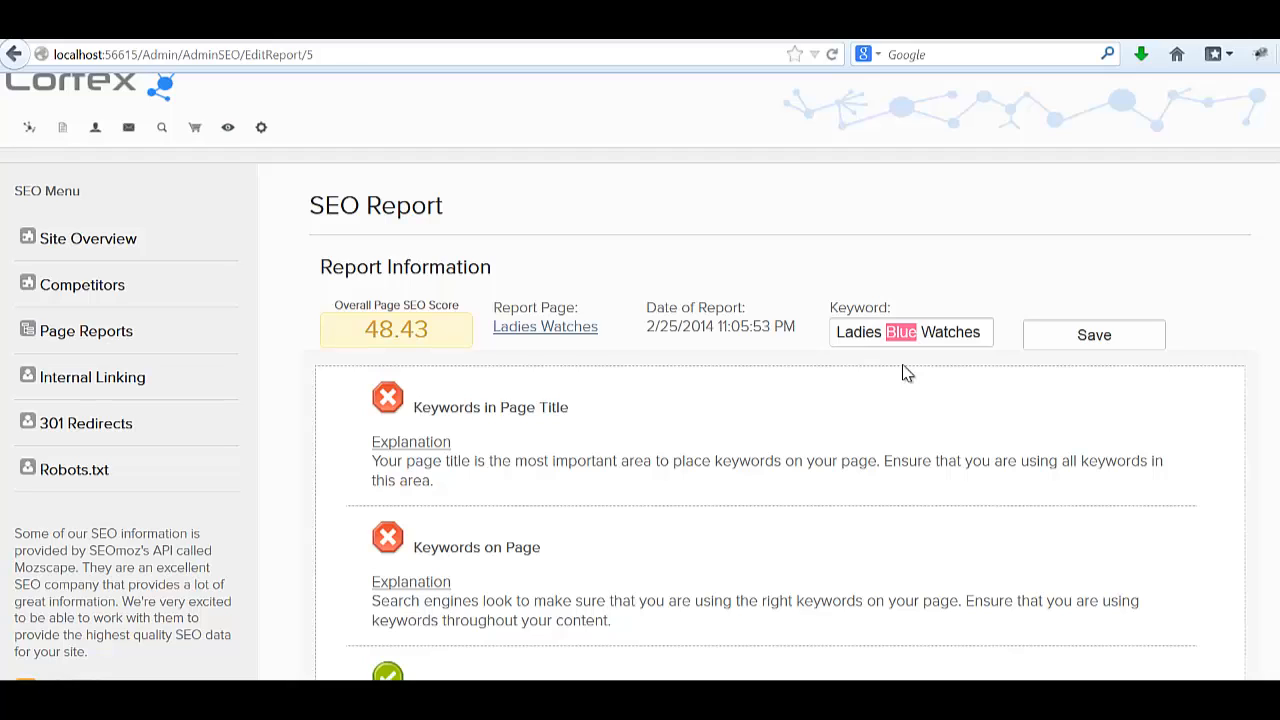
pyautogui.press('BackSpace')
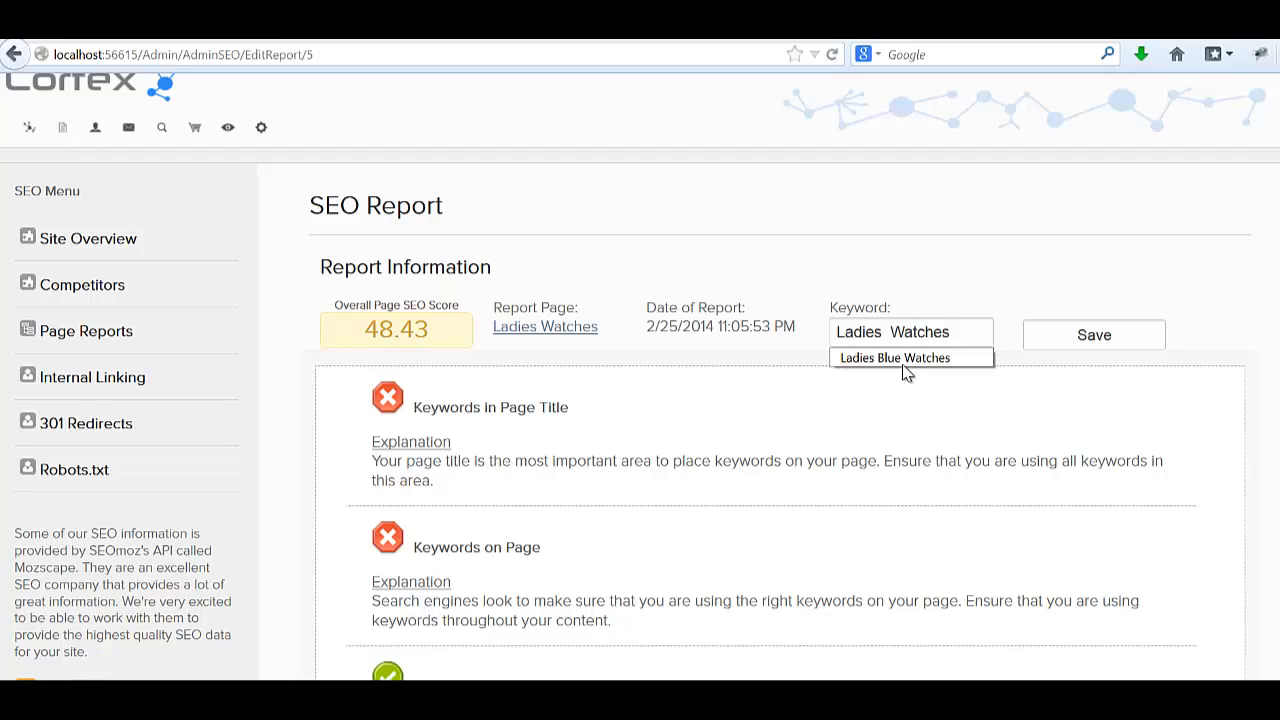
pyautogui.press('BackSpace')
pyautogui.write('Purple')
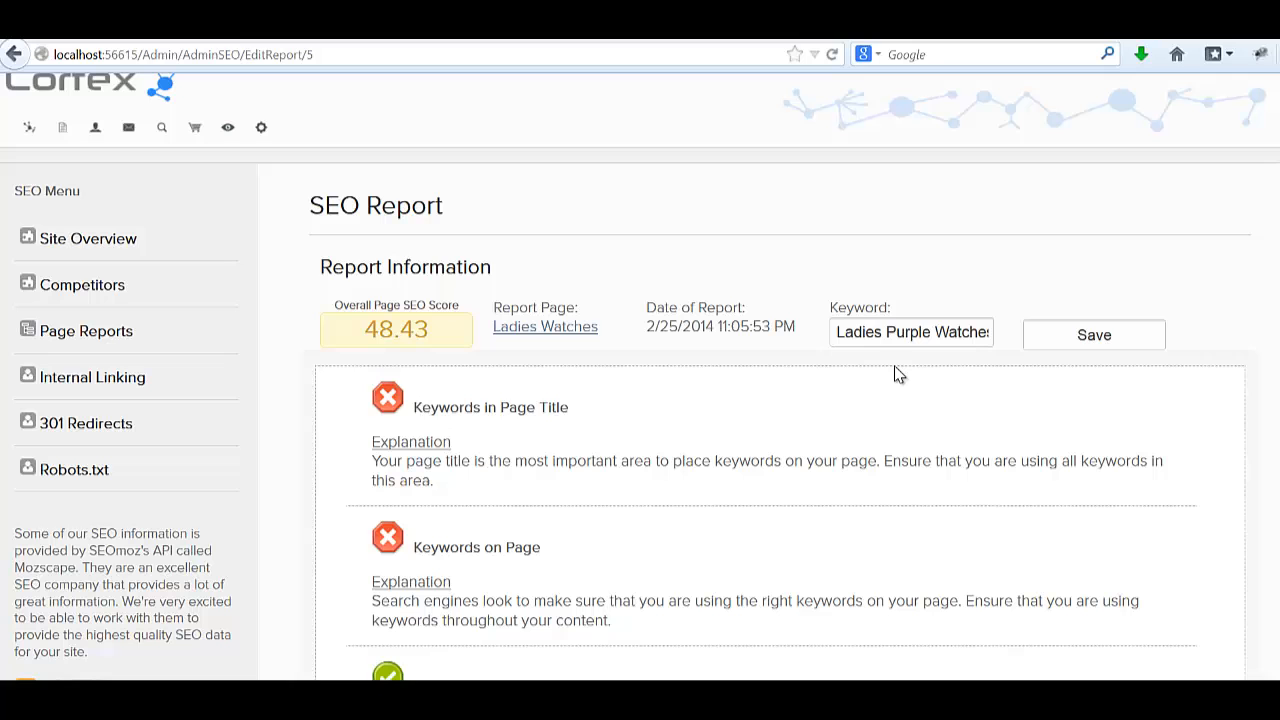
pyautogui.click(1111, 354)
pyautogui.scroll(-1, 940, 335)
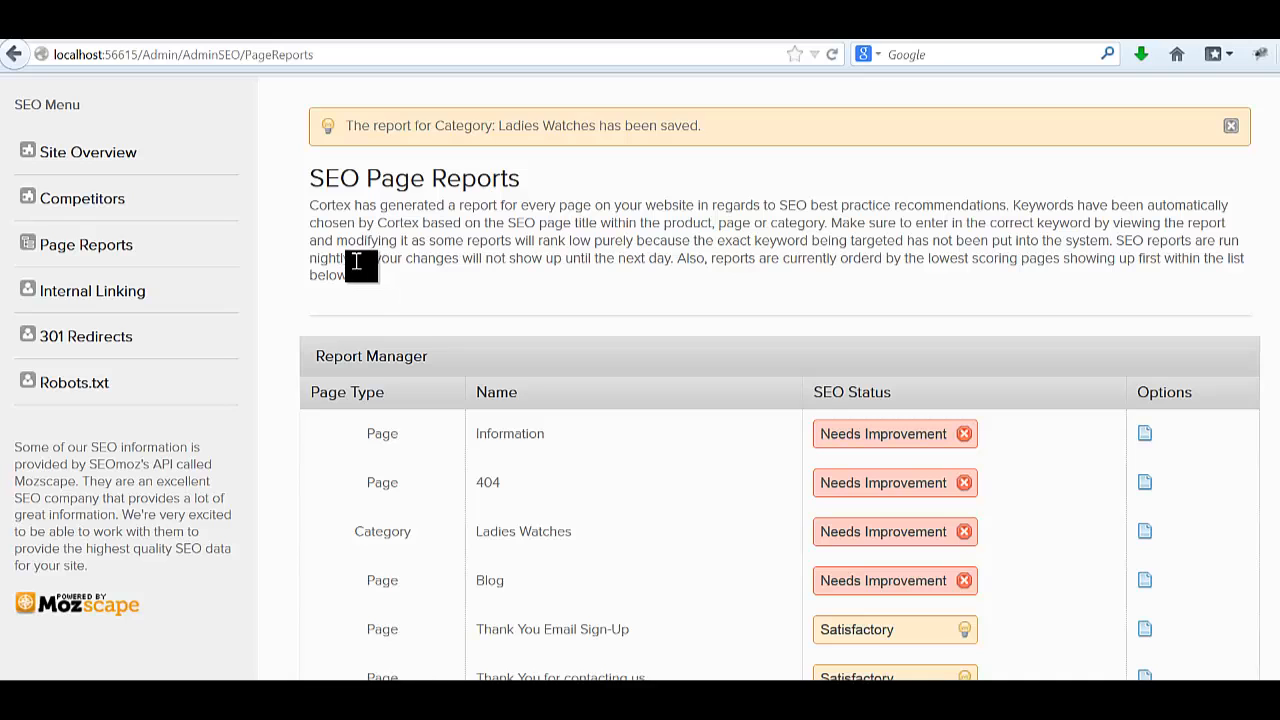
# Create an internal link rule for 'new watches' to /gents-watches, with New Window unchecked.
pyautogui.click(128, 297)
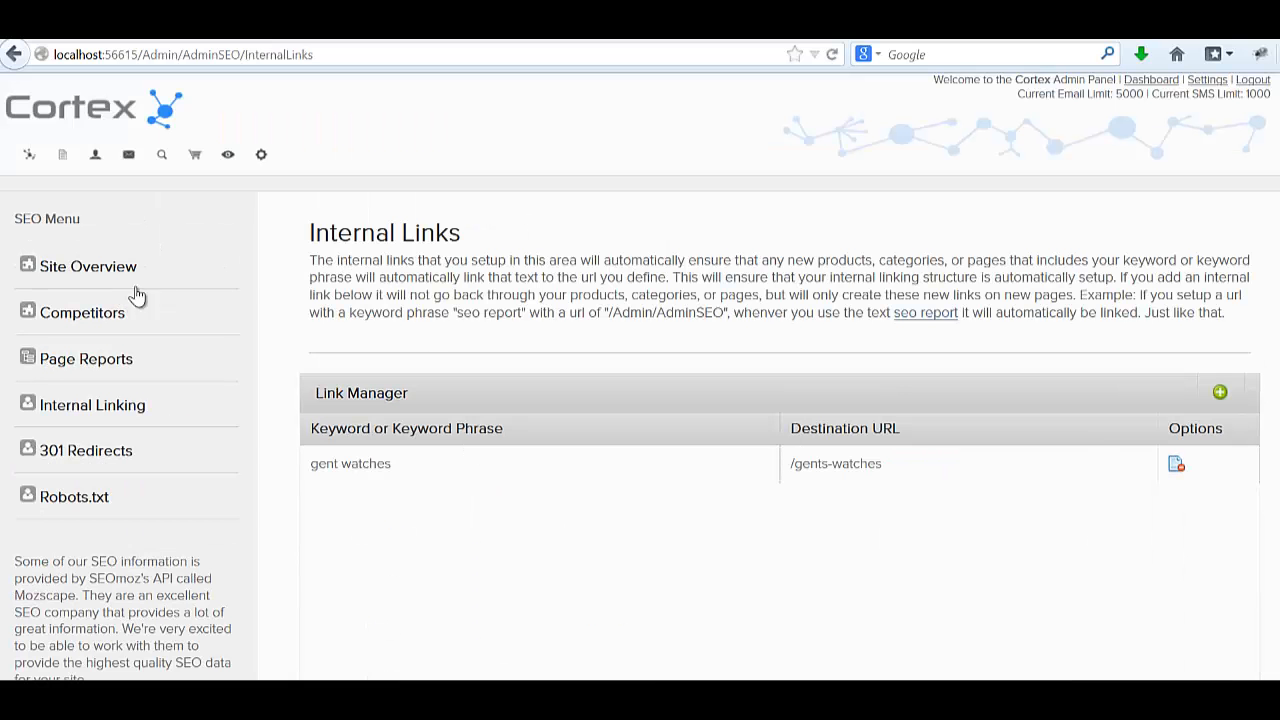
pyautogui.scroll(-4, 343, 251)
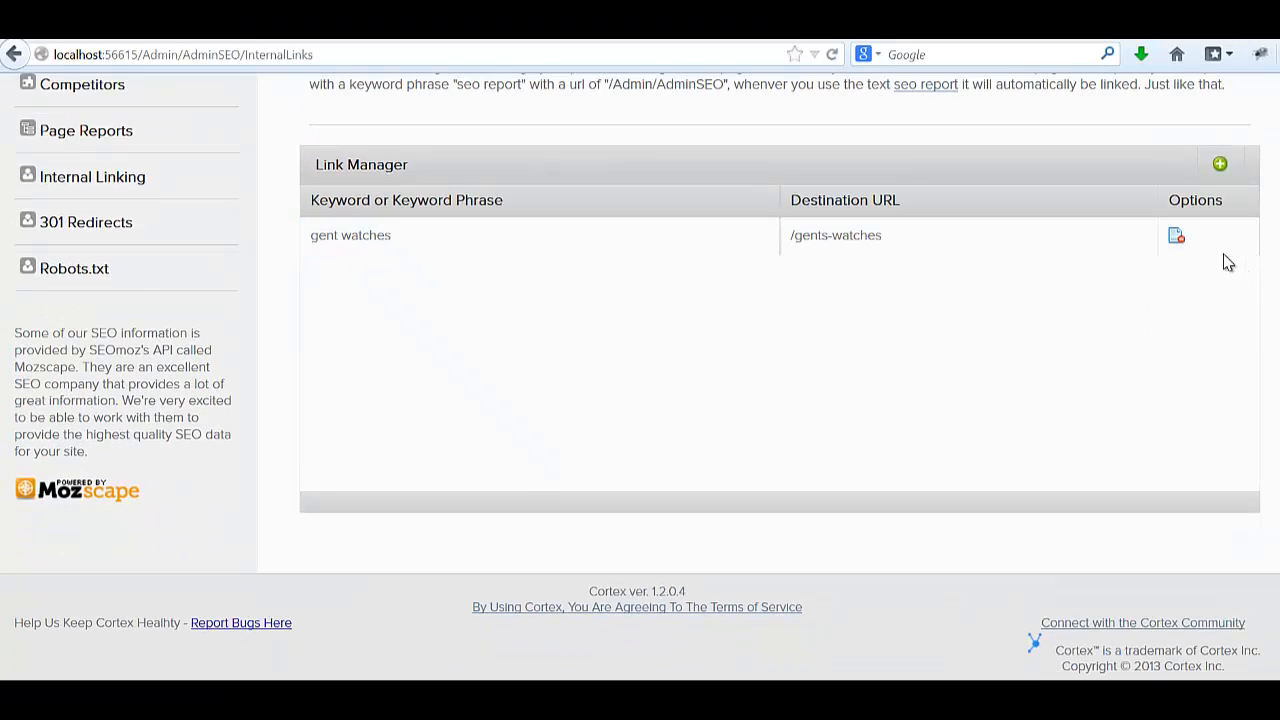
pyautogui.click(1216, 168)
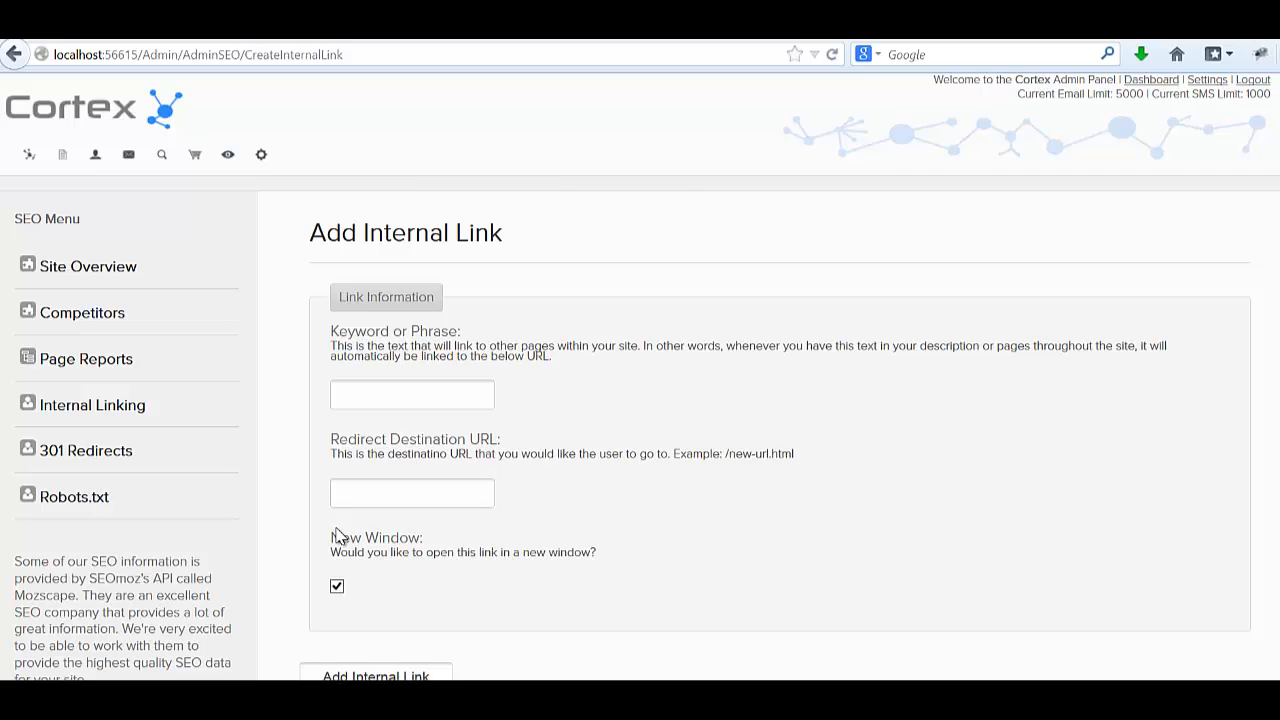
pyautogui.click(394, 399)
pyautogui.write('Wnew w')
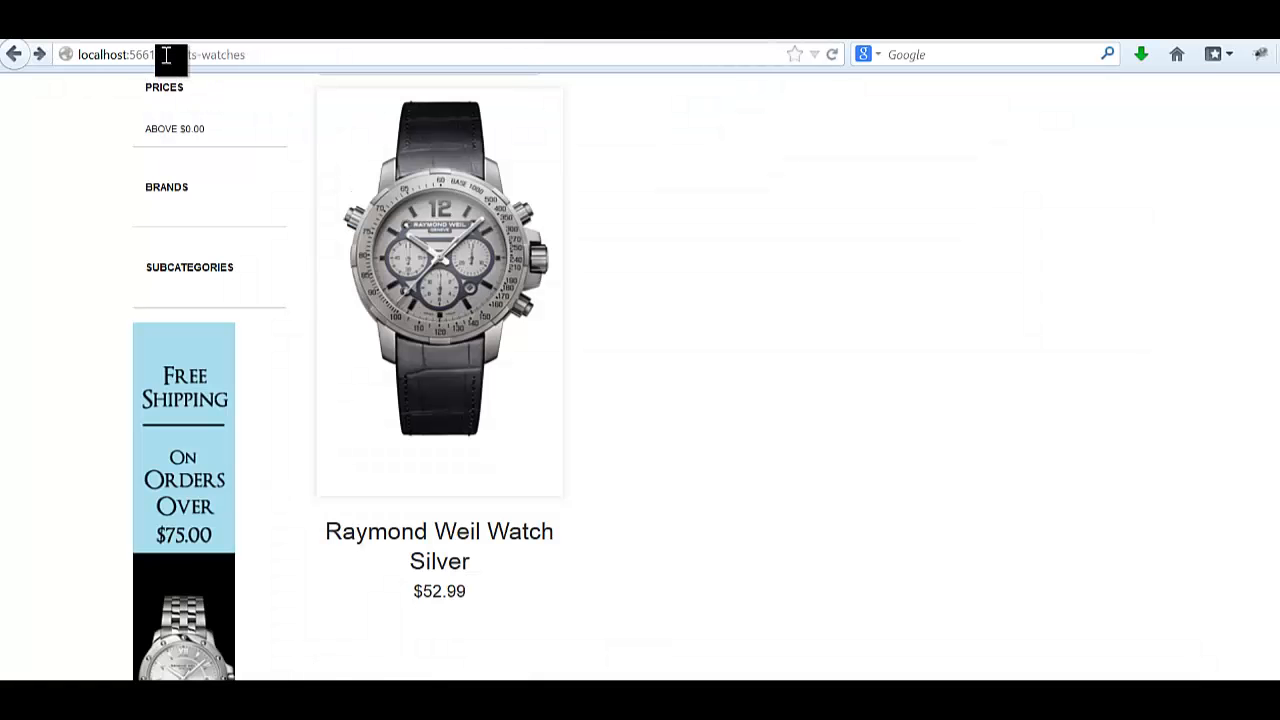
pyautogui.moveTo(163, 55); pyautogui.dragTo(414, 55)
pyautogui.hotkey('ctrl', 'c')
pyautogui.scroll(5, 500, 150)
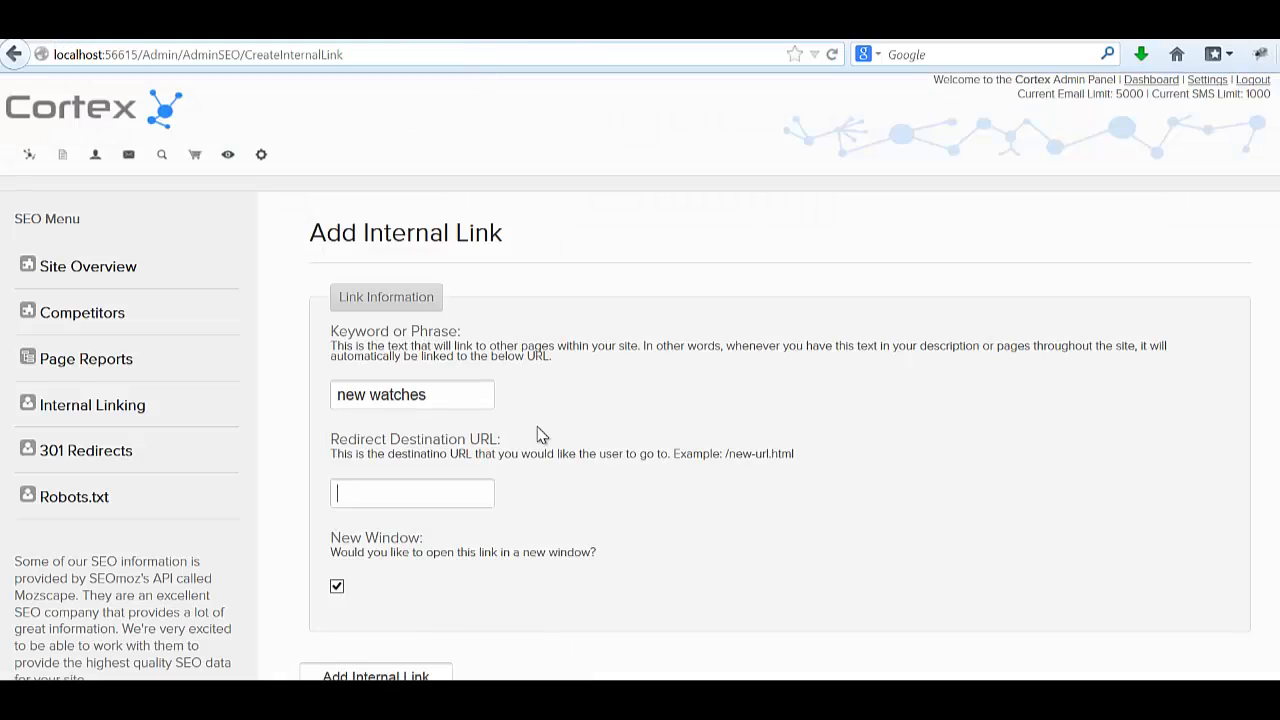
pyautogui.click(432, 497)
pyautogui.hotkey('ctrl', 'v')
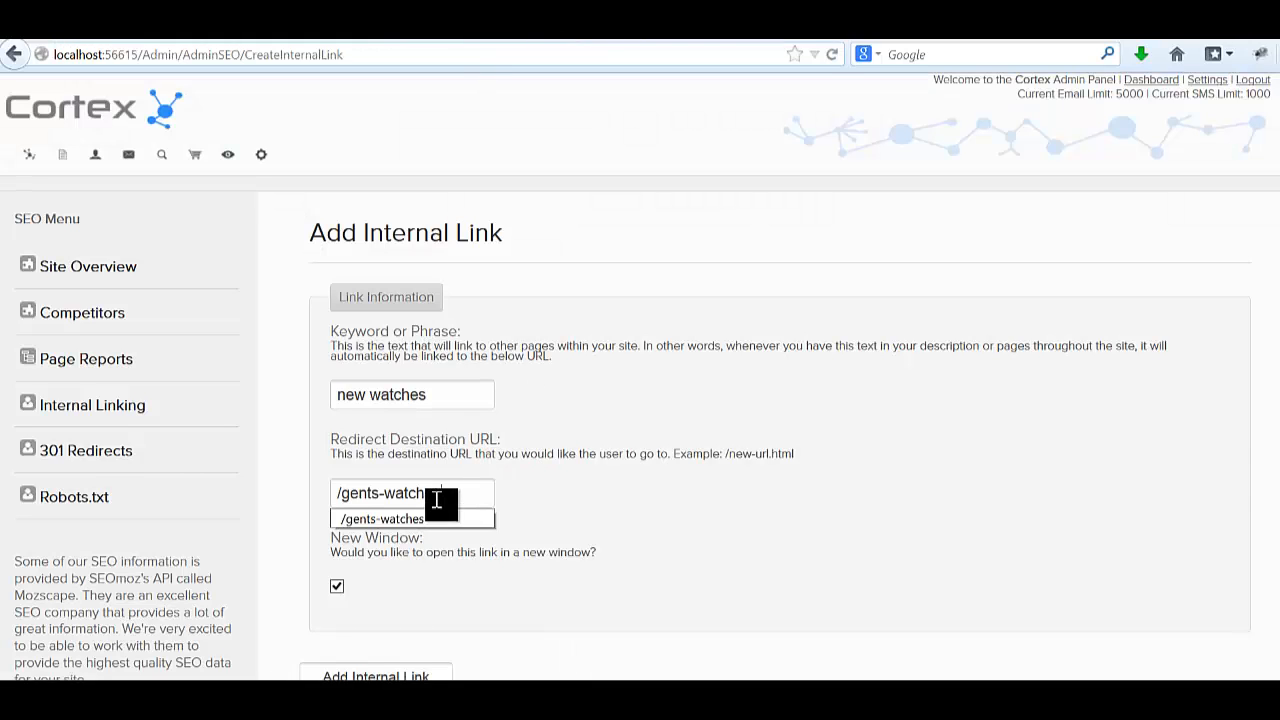
pyautogui.click(537, 463)
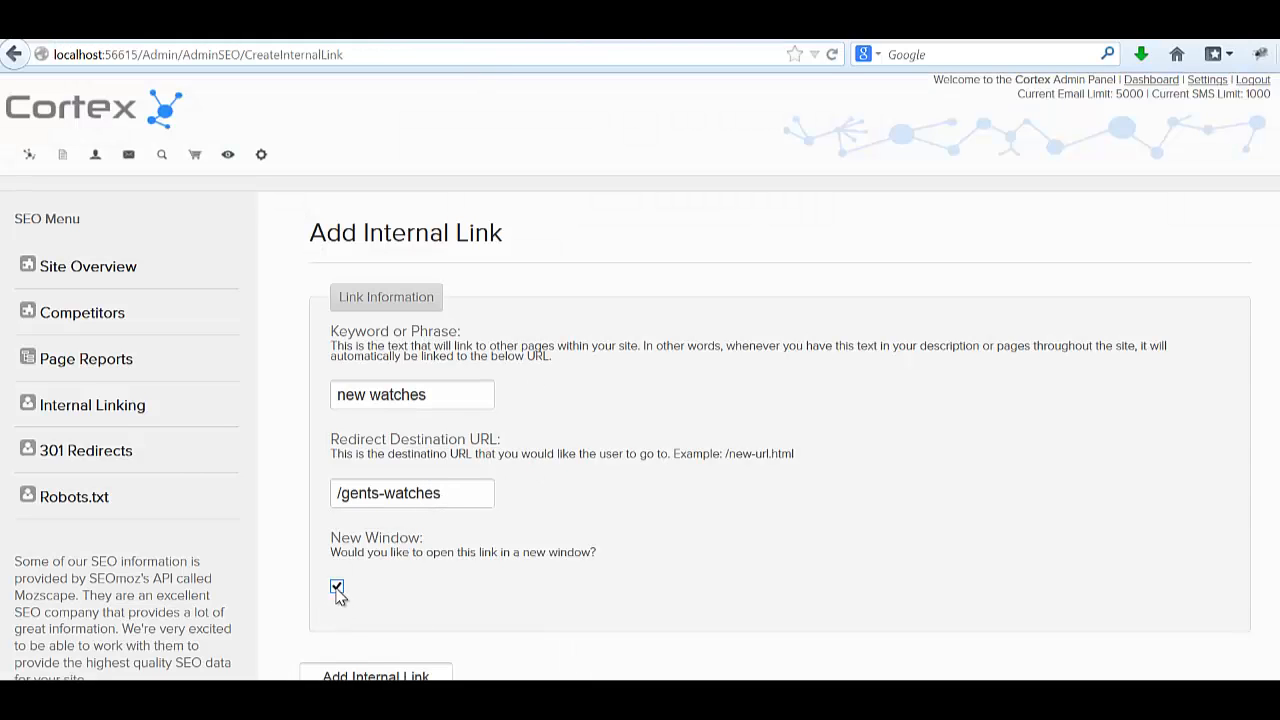
pyautogui.click(370, 677)
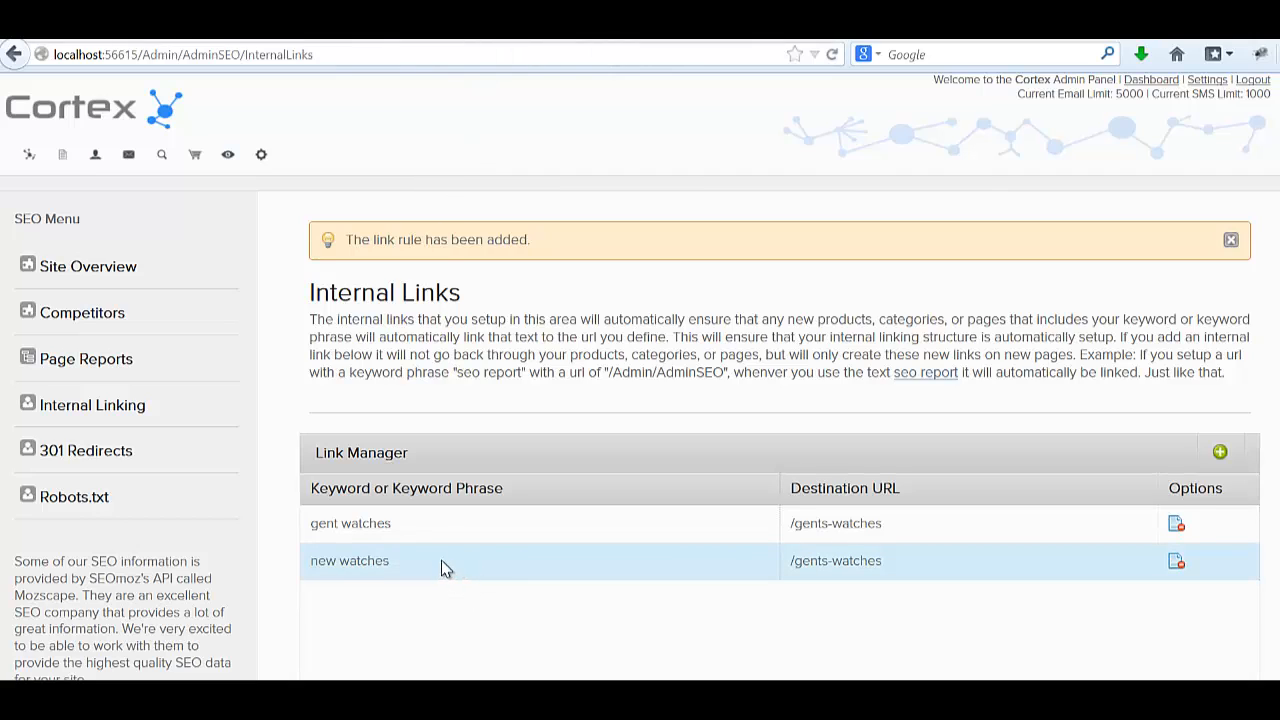
# Append 'this is the new watches area.' to Raymond Weil Watch Silver's description and save.
pyautogui.click(198, 158)
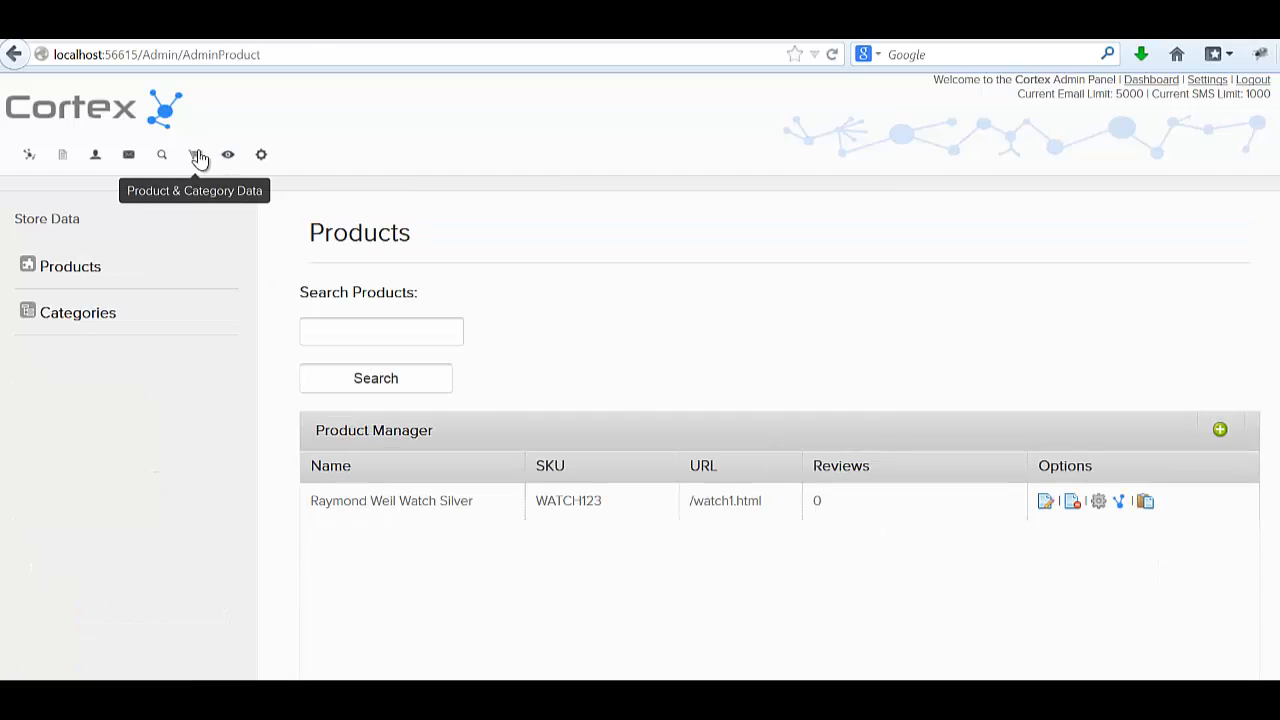
pyautogui.click(1043, 502)
pyautogui.scroll(-5, 882, 400)
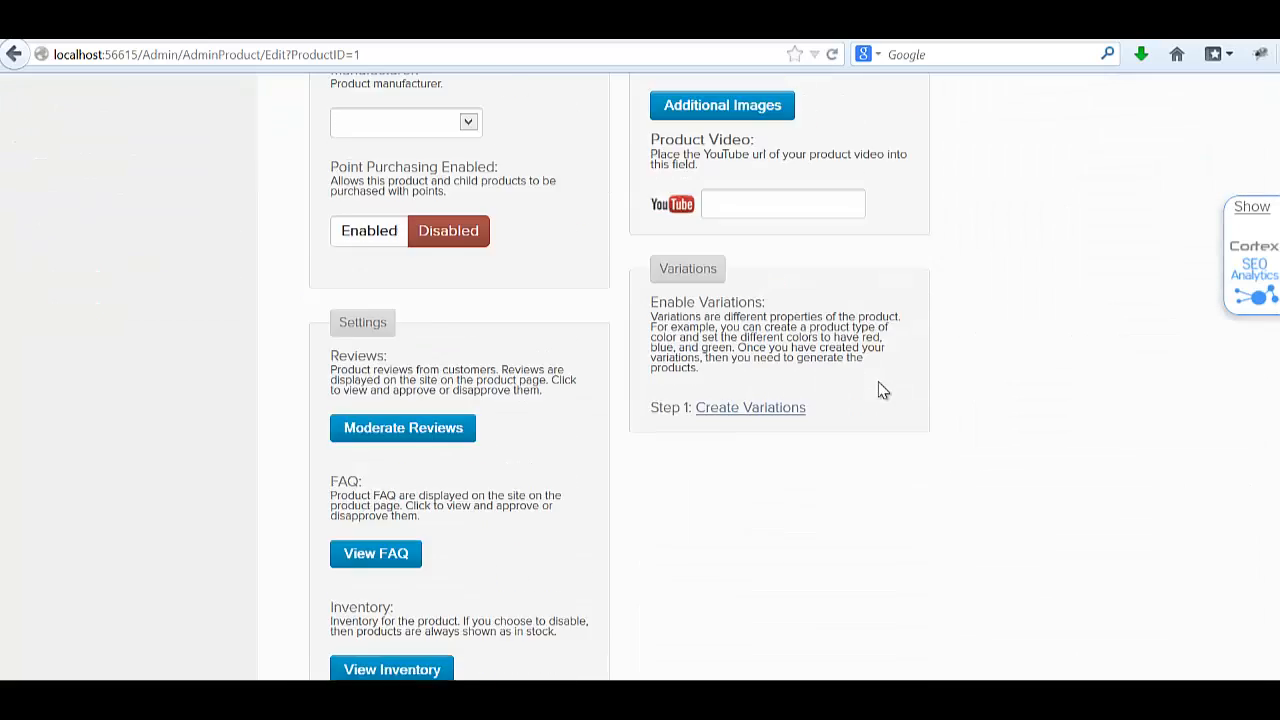
pyautogui.scroll(-10, 882, 390)
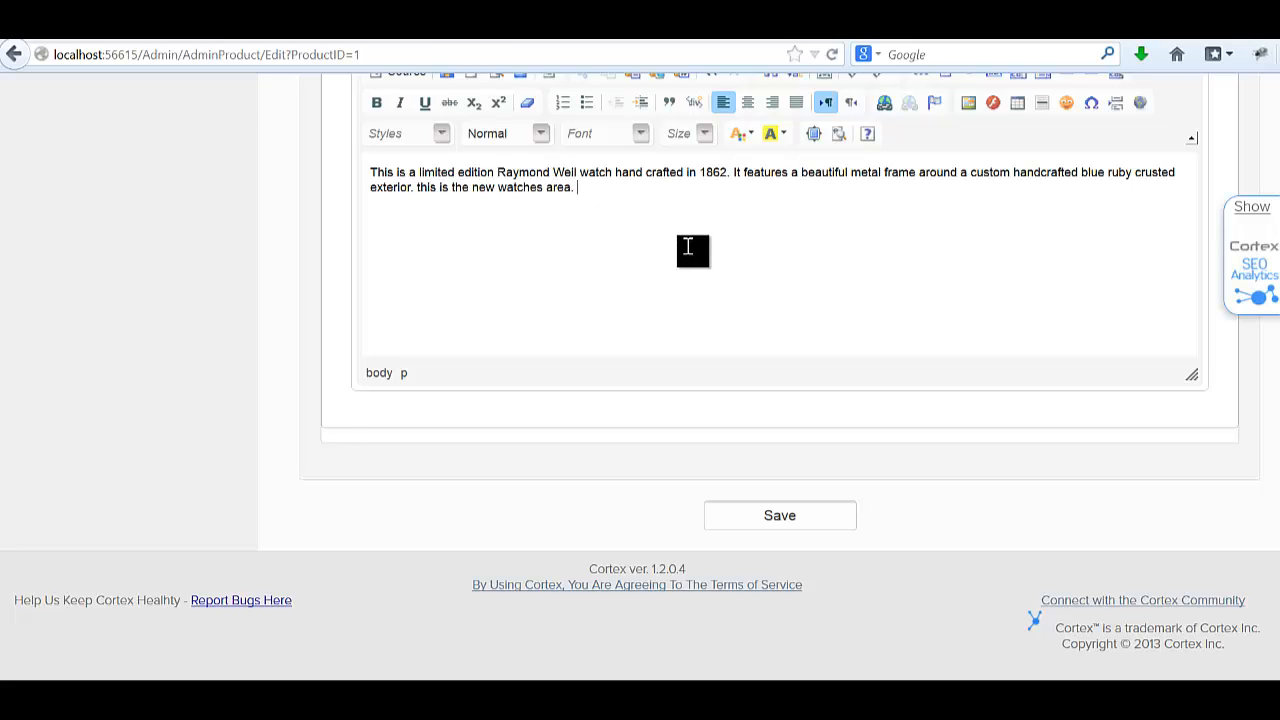
pyautogui.click(806, 520)
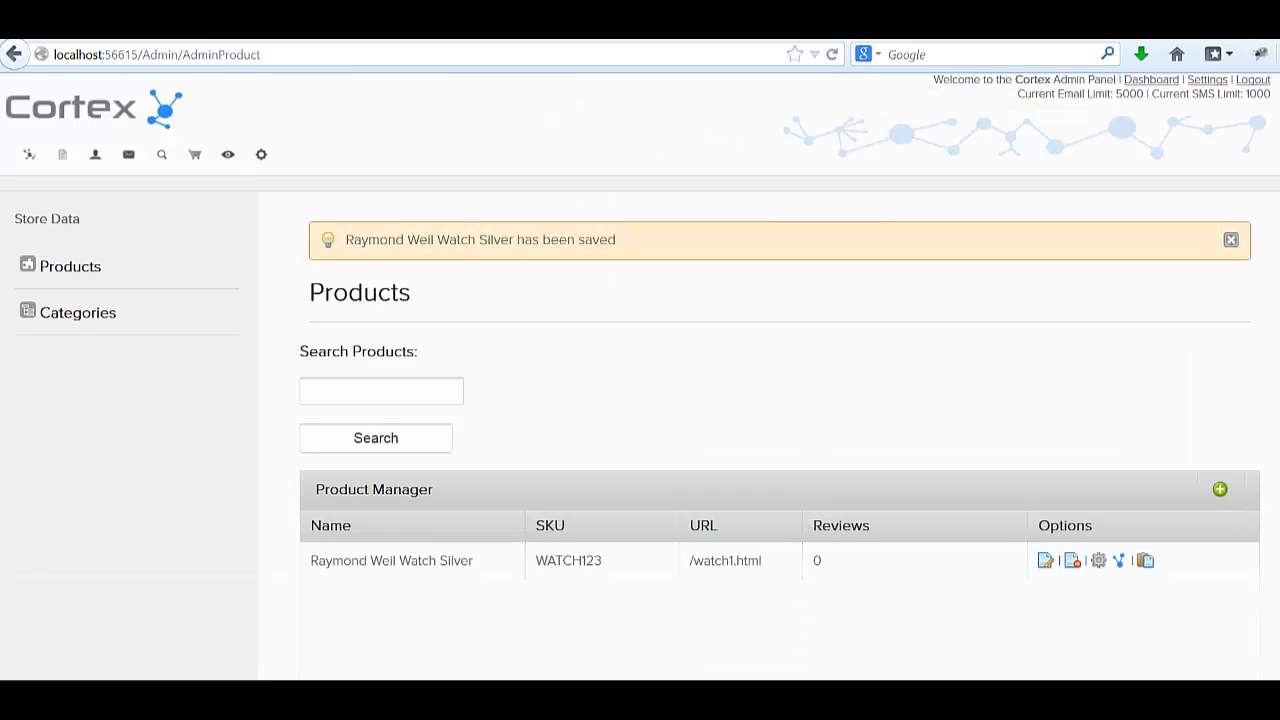
# On the storefront, follow the watch page's 'new watches' link to Gent Watches, then return to admin.
pyautogui.click(1064, 25)
pyautogui.click(460, 555)
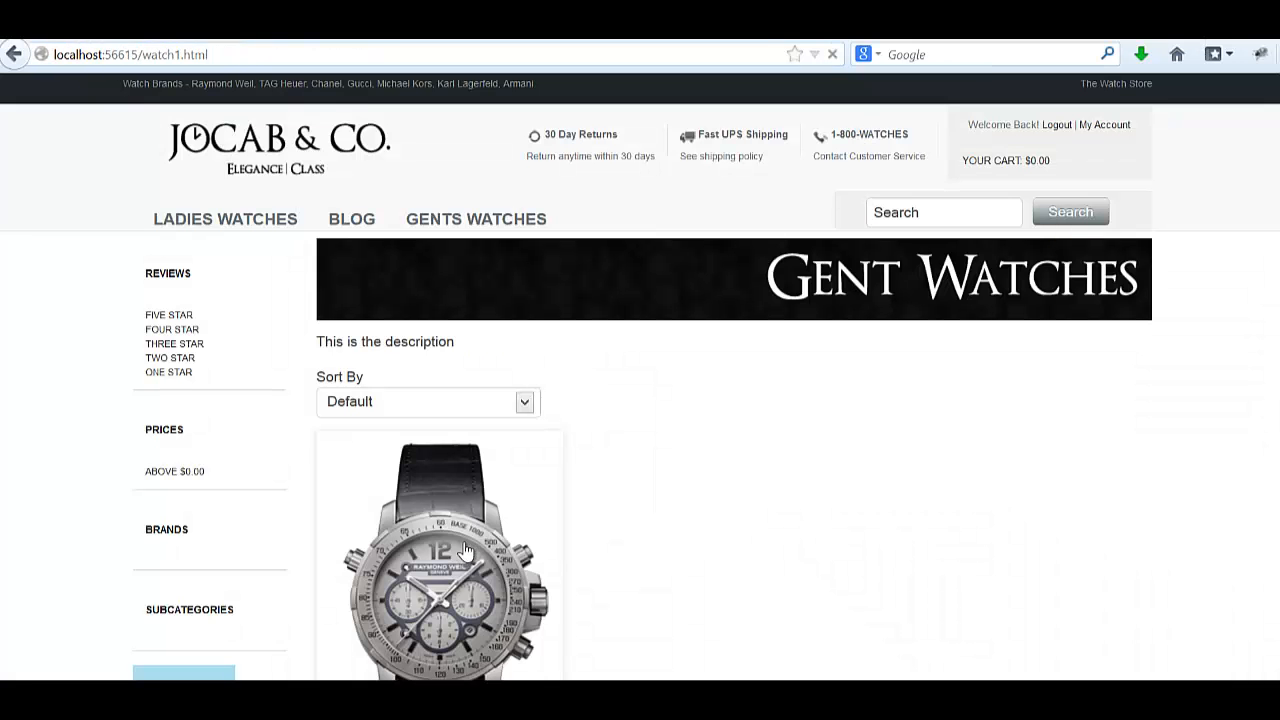
pyautogui.scroll(-4, 526, 511)
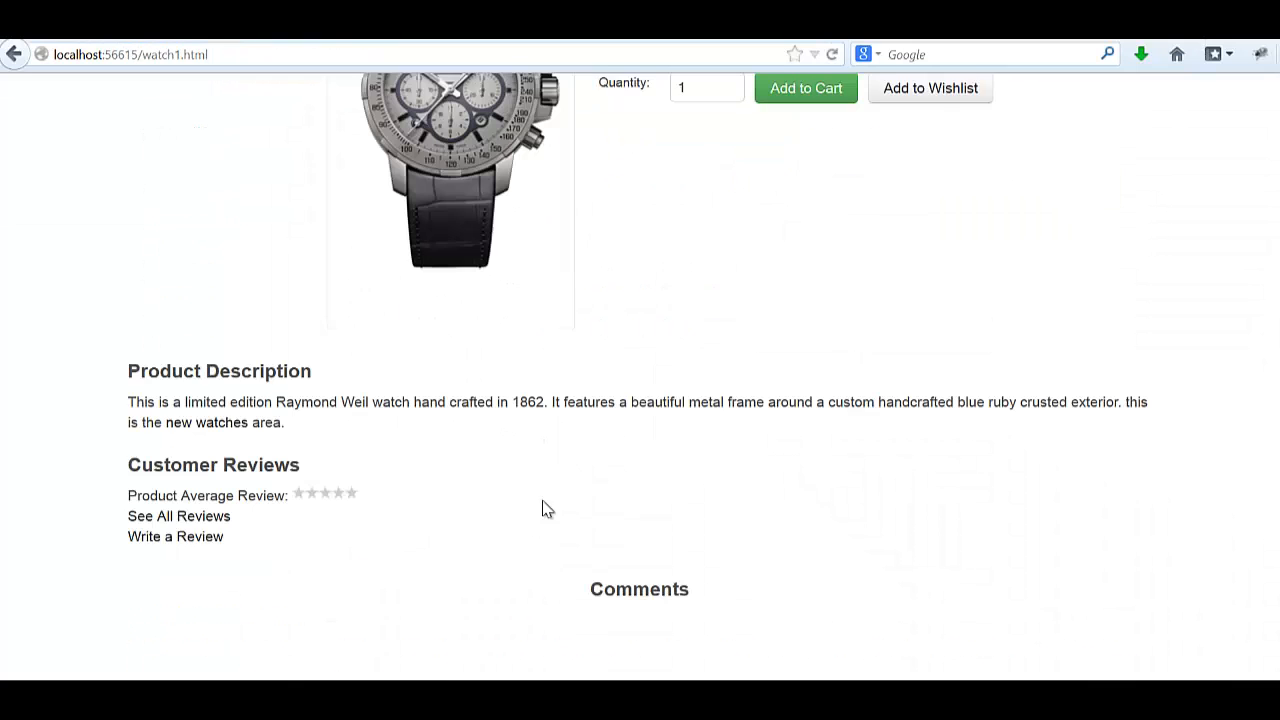
pyautogui.click(200, 410)
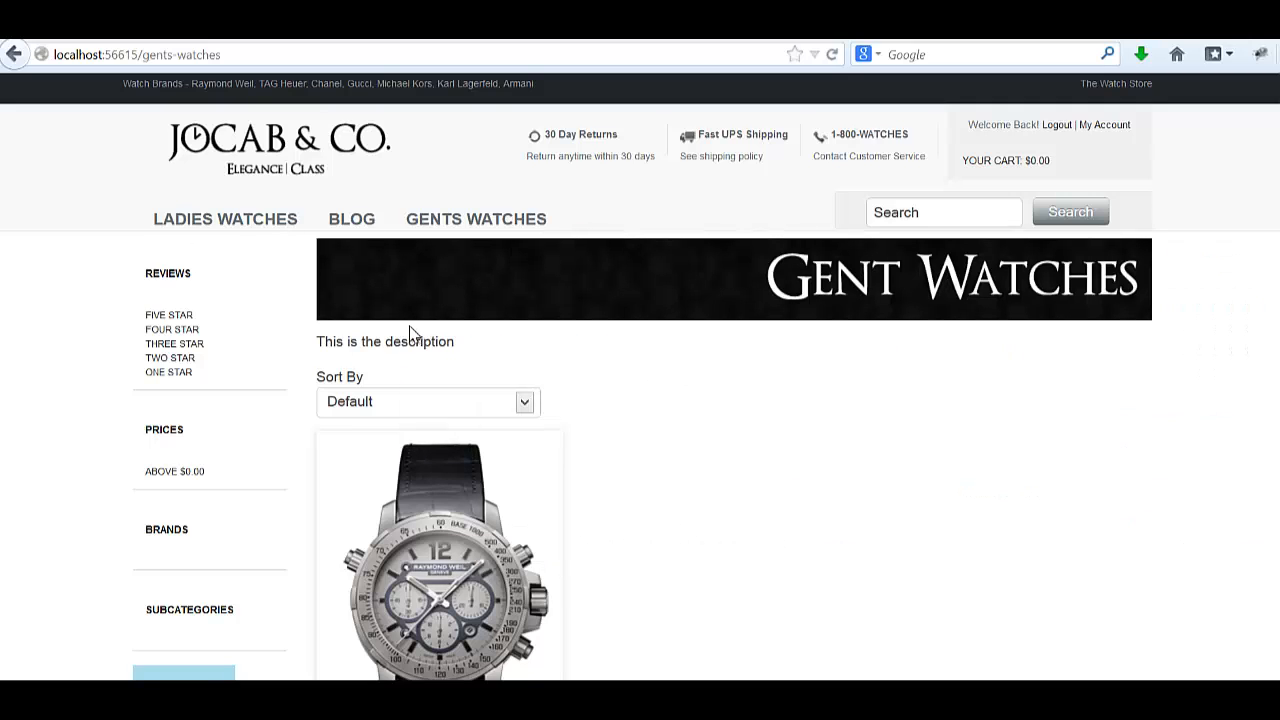
pyautogui.scroll(-2, 409, 334)
pyautogui.click(14, 54)
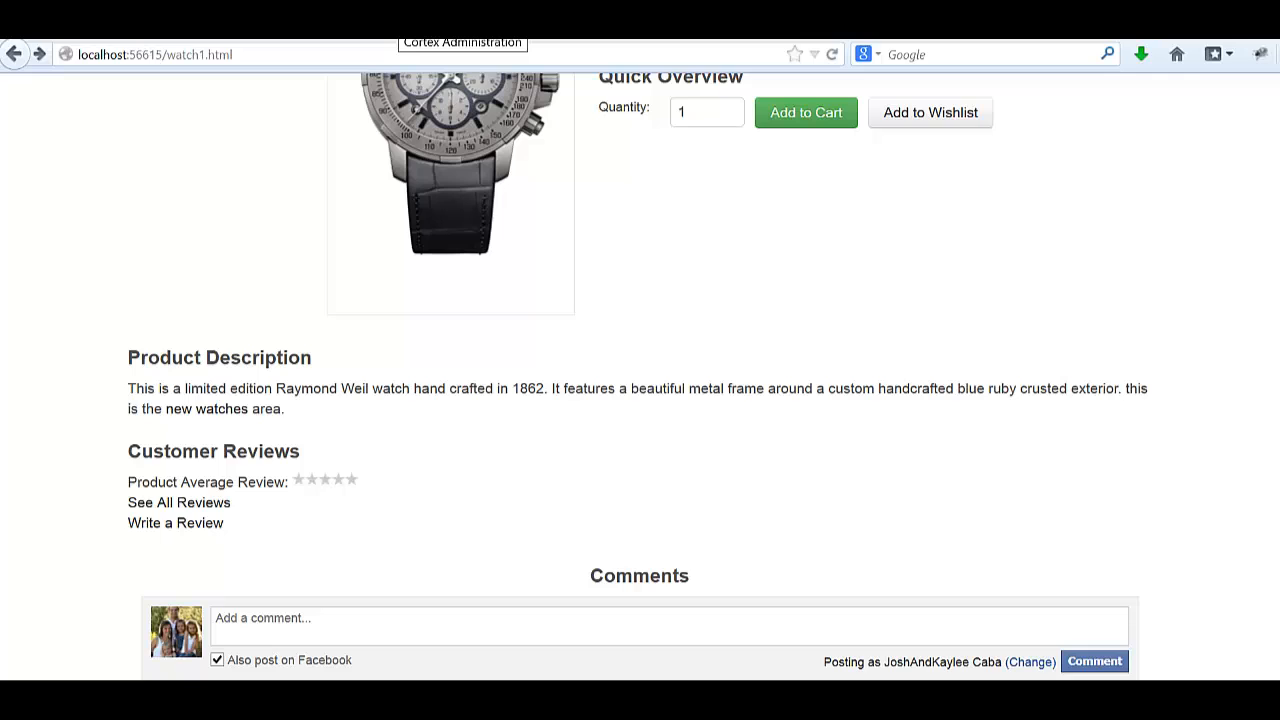
pyautogui.click(400, 24)
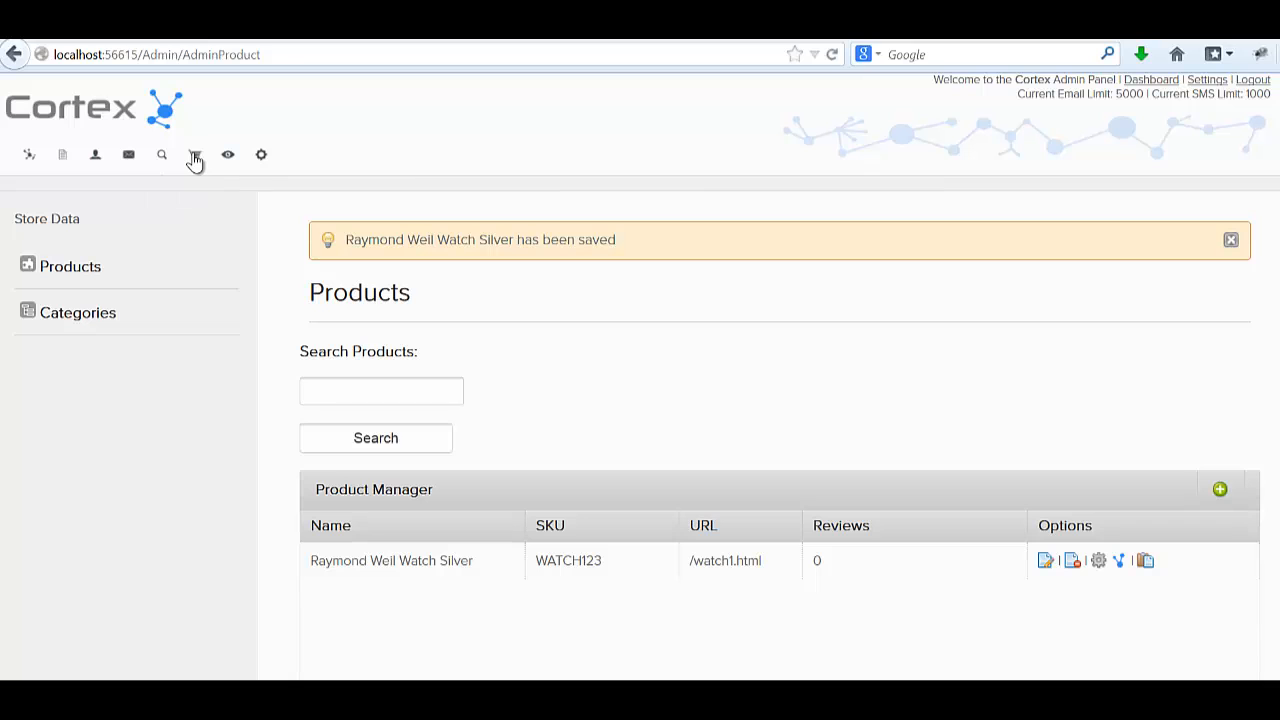
# Navigate to the 301 Redirects list showing the /old-url.html to /watch1.html redirect.
pyautogui.click(1045, 562)
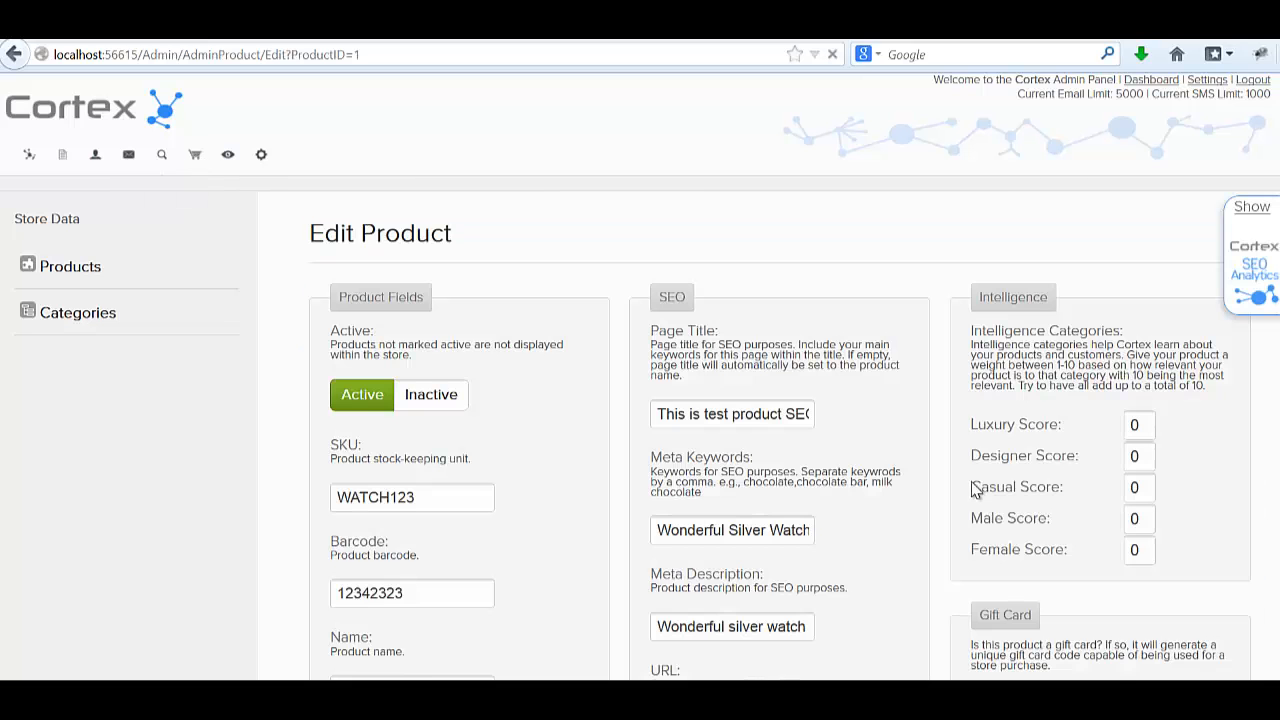
pyautogui.scroll(-20, 960, 475)
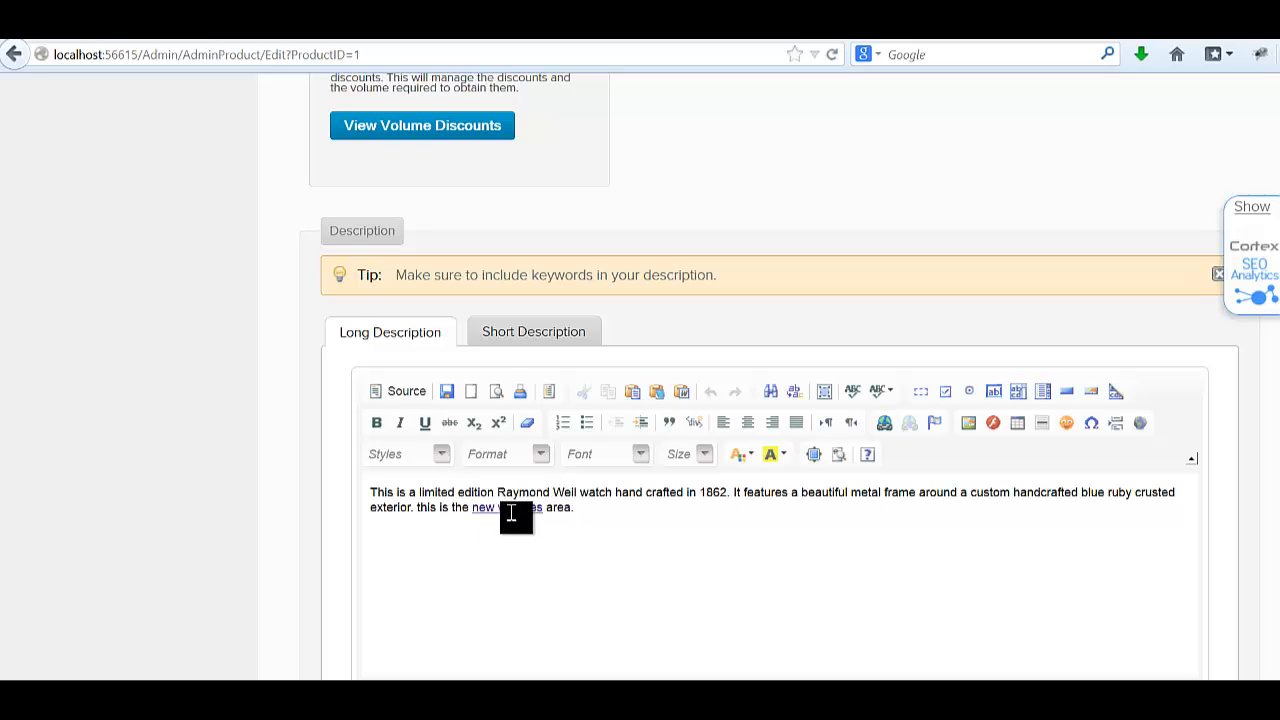
pyautogui.scroll(-2, 535, 512)
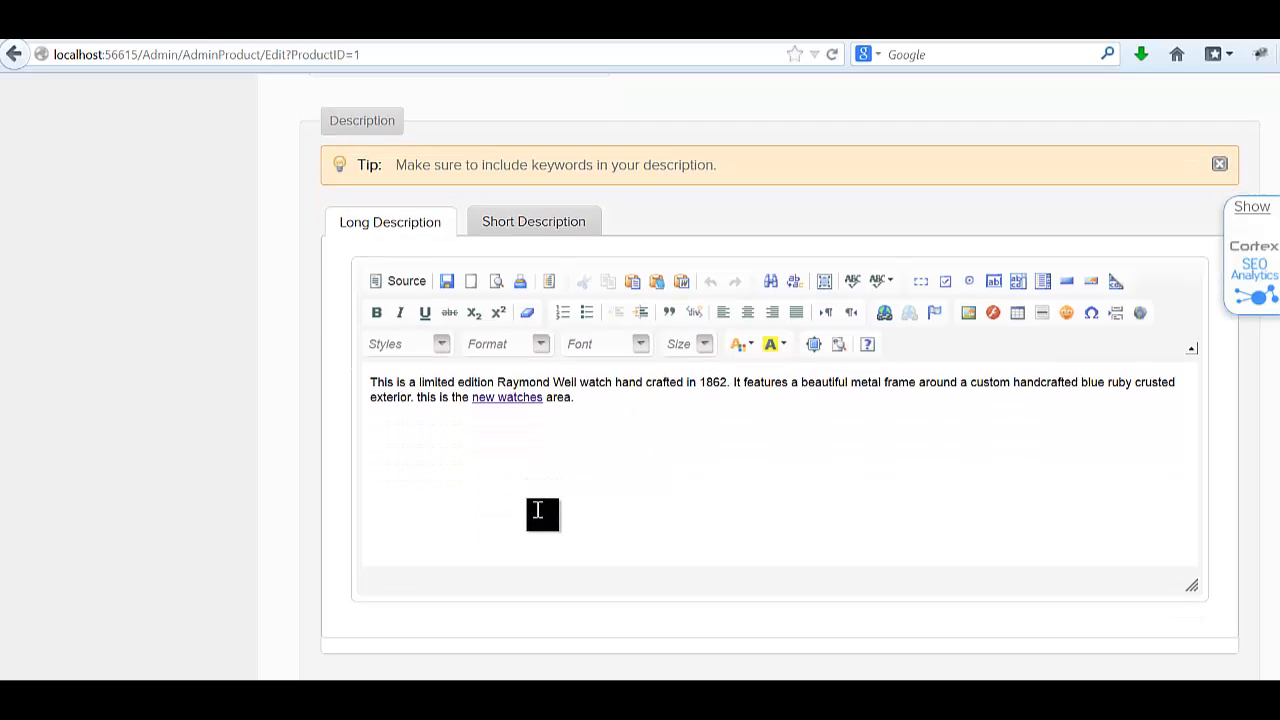
pyautogui.scroll(20, 537, 511)
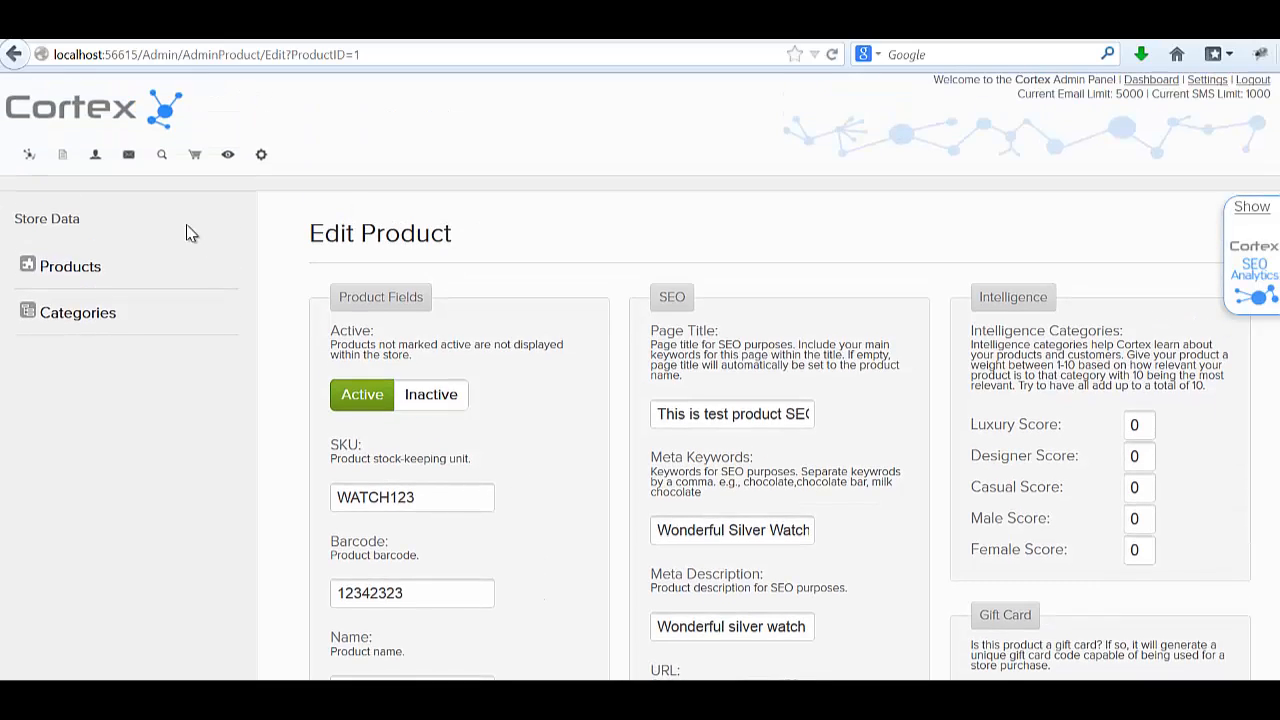
pyautogui.click(161, 156)
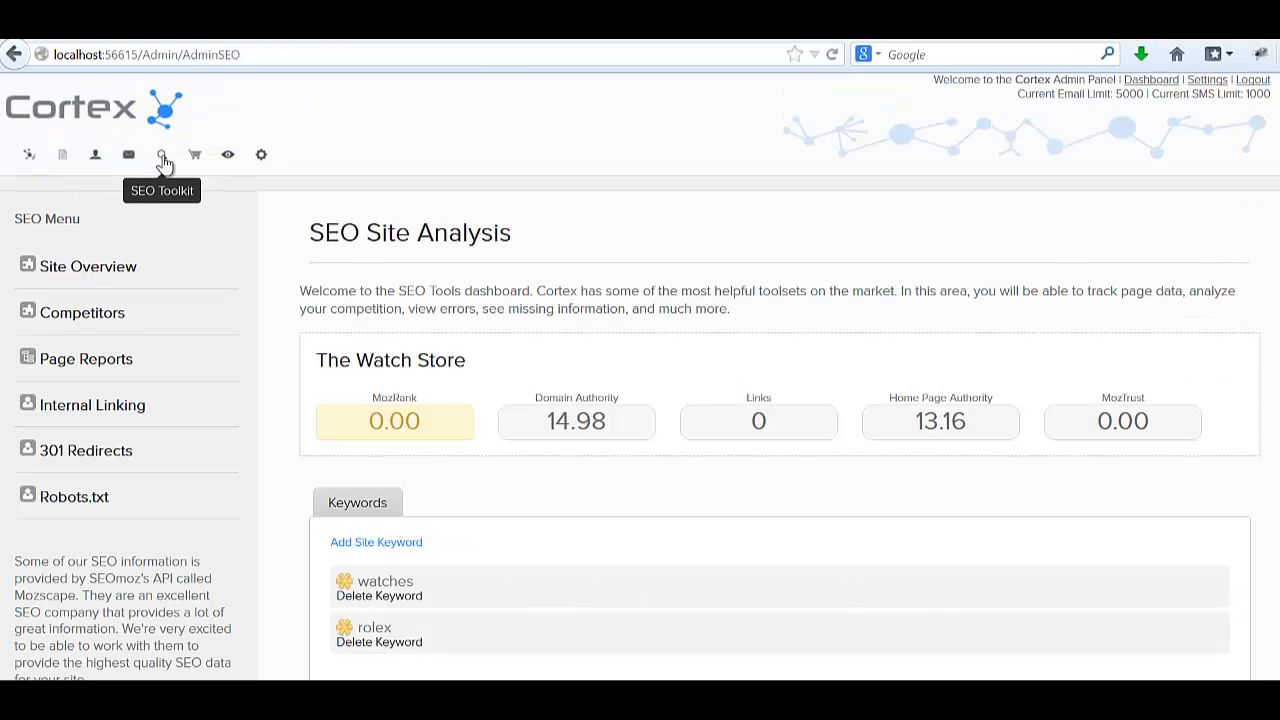
pyautogui.click(108, 405)
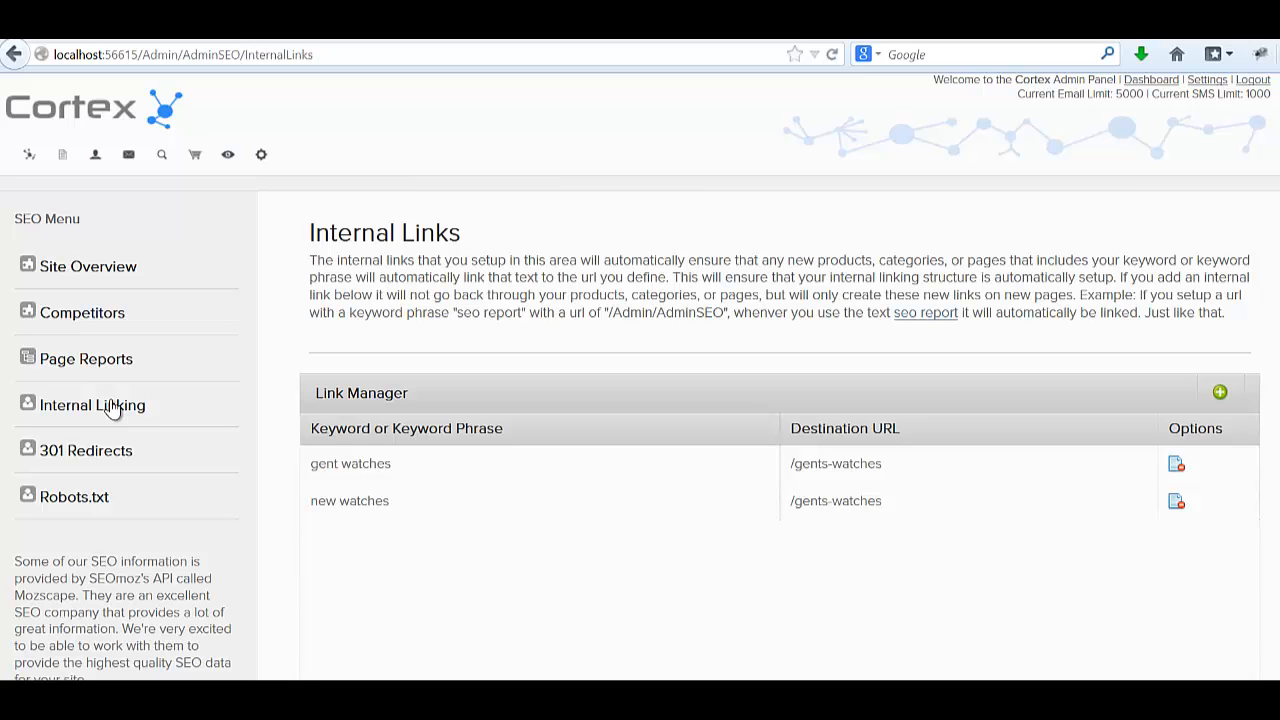
pyautogui.scroll(-5, 168, 400)
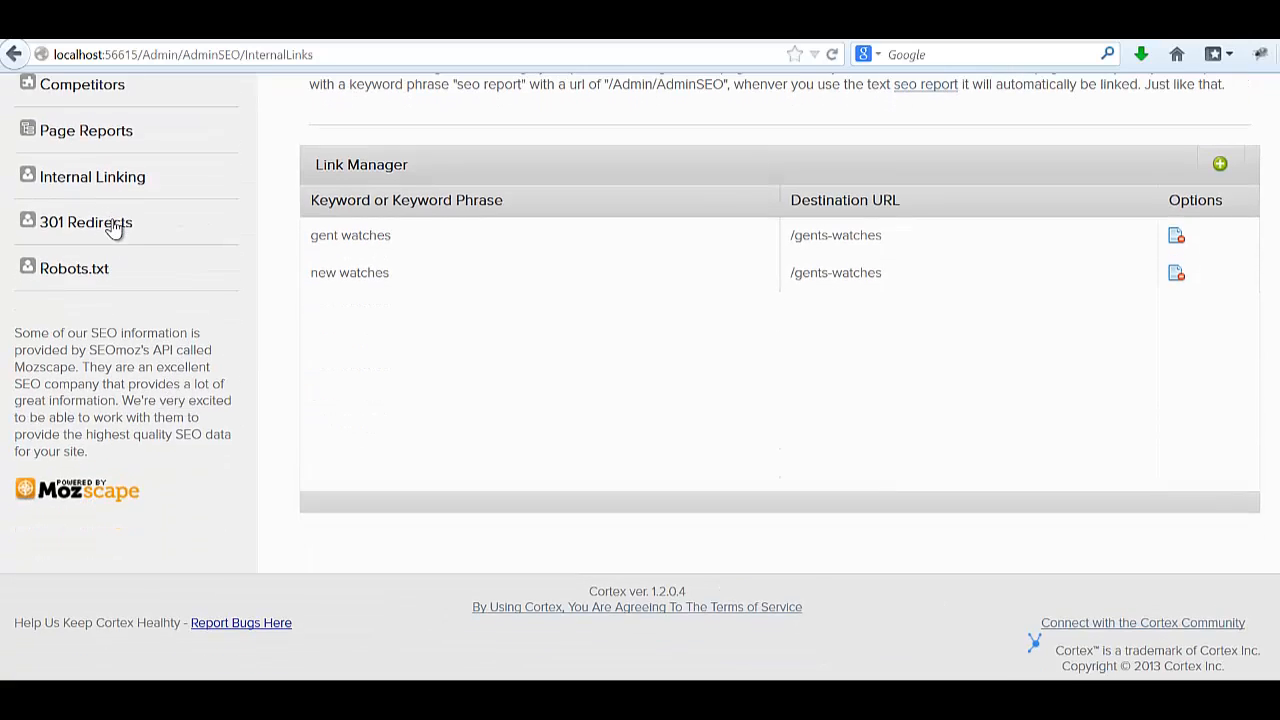
pyautogui.click(118, 228)
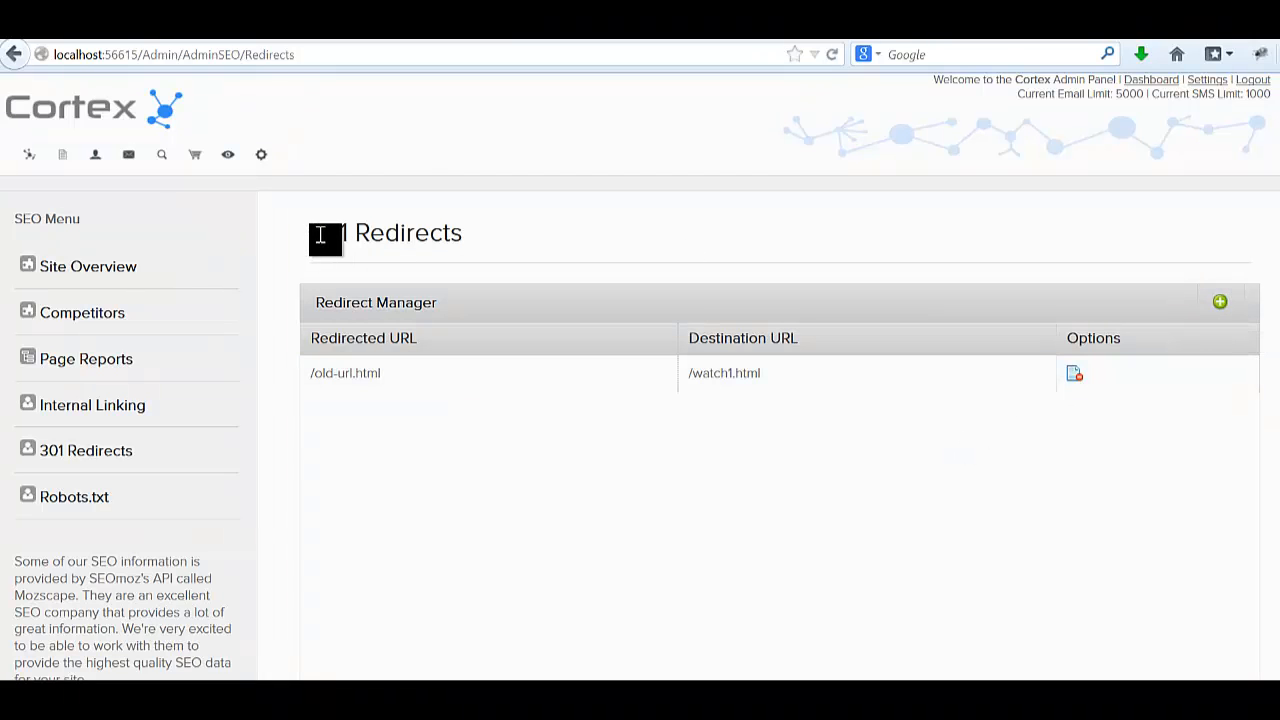
# Create a redirect from /hello-old-url.html to /gents-watches in Redirect Manager and save it.
pyautogui.click(1220, 301)
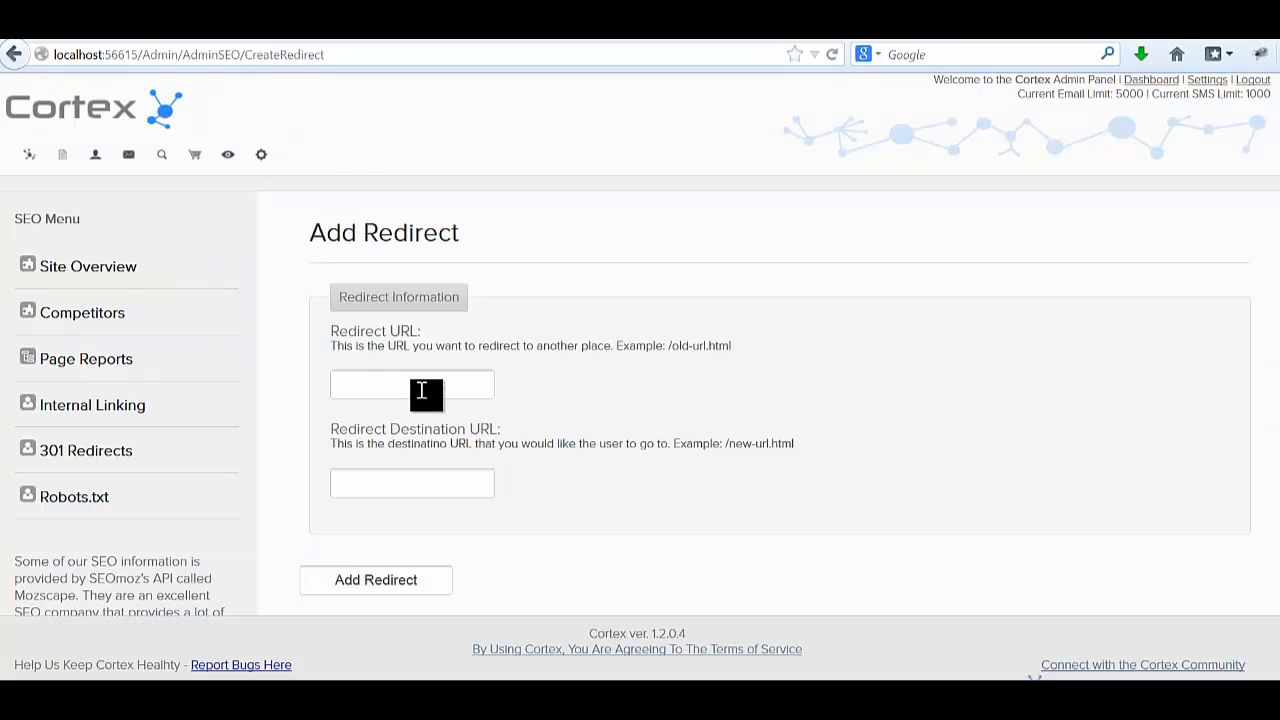
pyautogui.click(422, 390)
pyautogui.write('/')
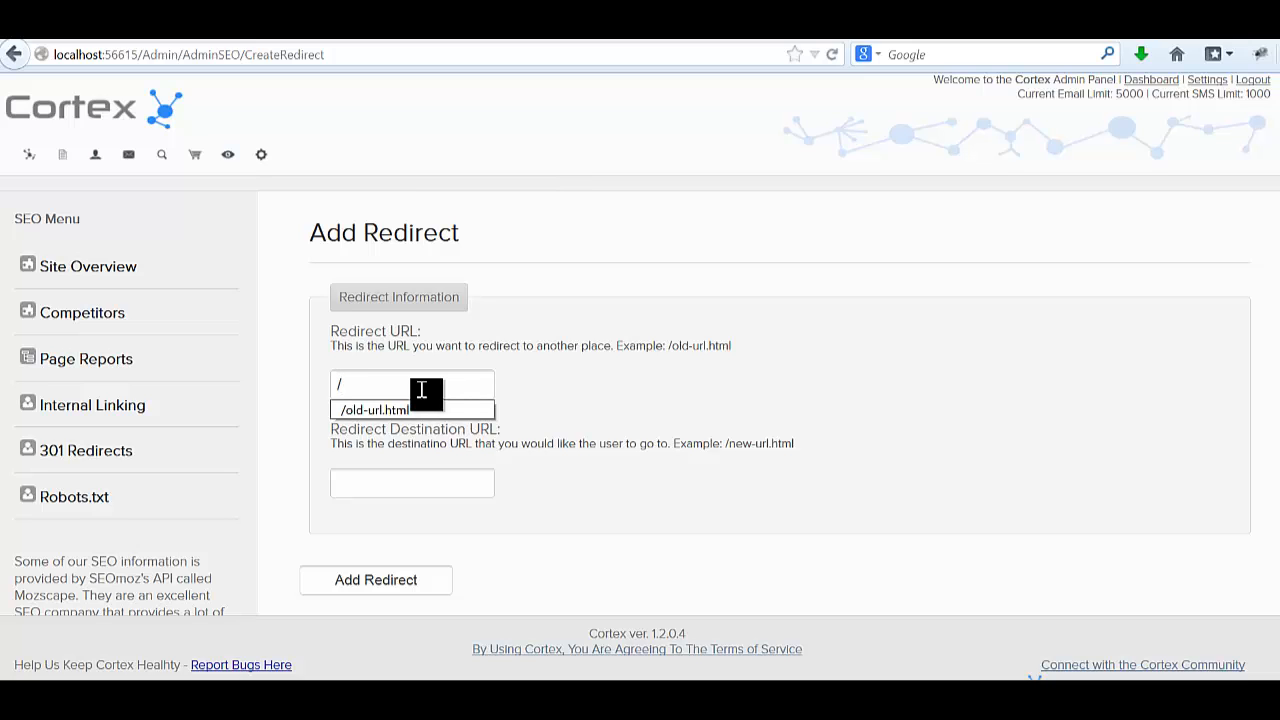
pyautogui.write('hello-old-url.html')
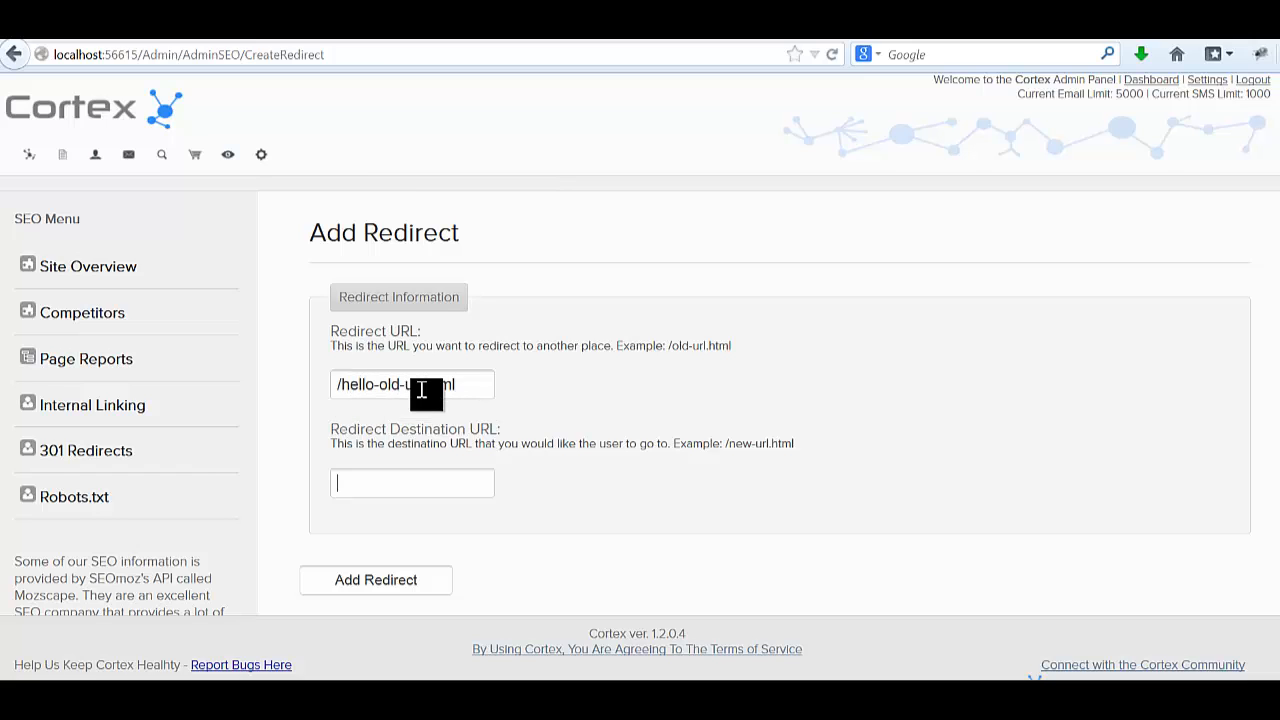
pyautogui.write('/gents-watches')
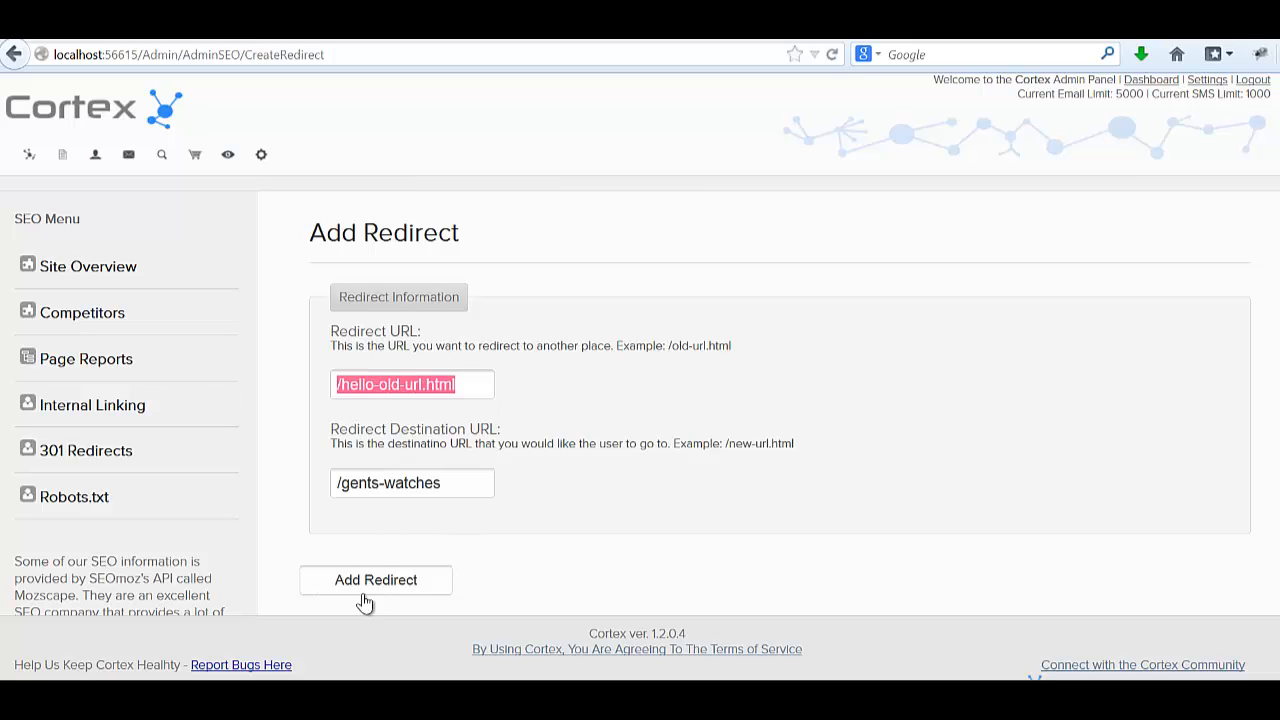
pyautogui.click(394, 578)
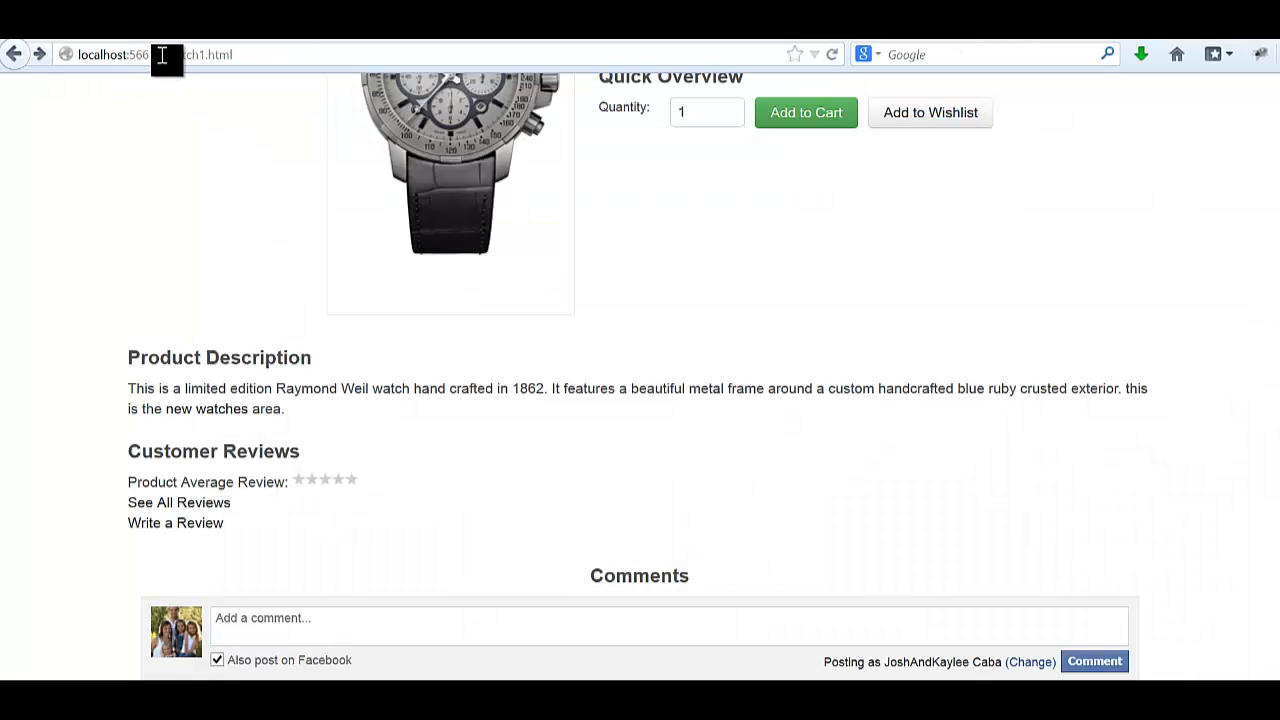
pyautogui.moveTo(162, 55); pyautogui.dragTo(466, 55)
pyautogui.write('hello-old-url.html')
pyautogui.press('Return')
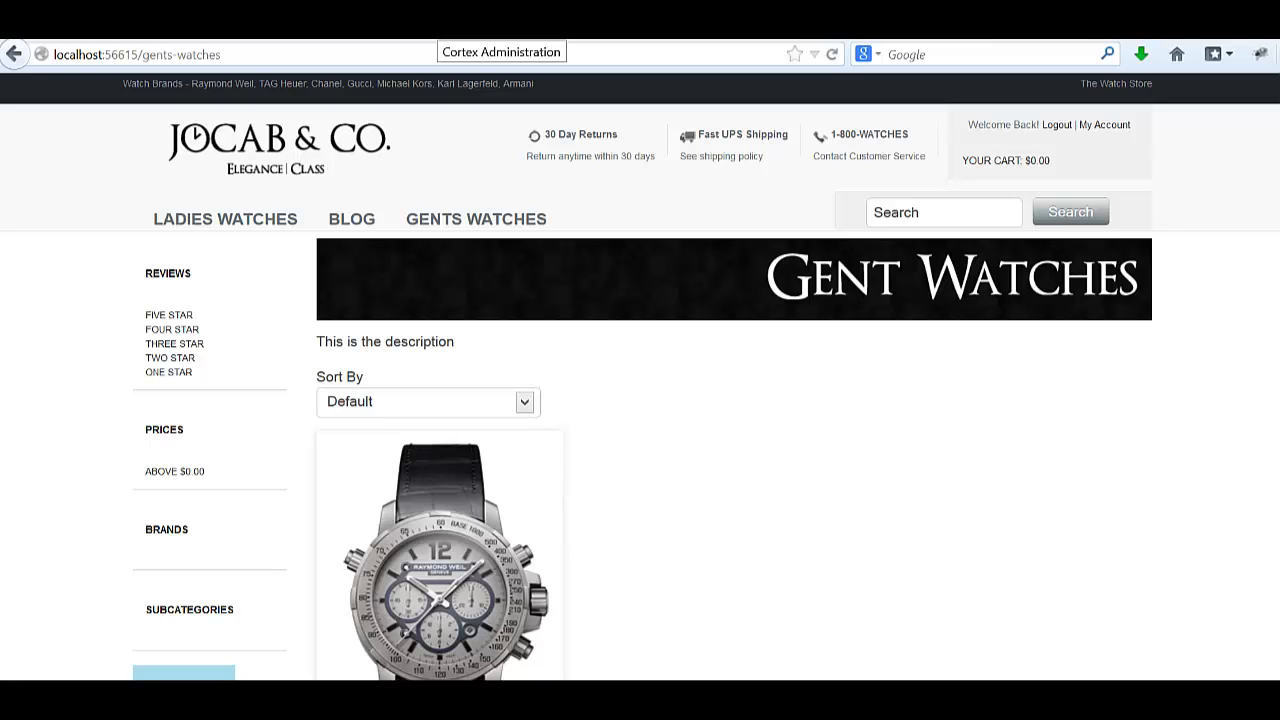
pyautogui.click(438, 24)
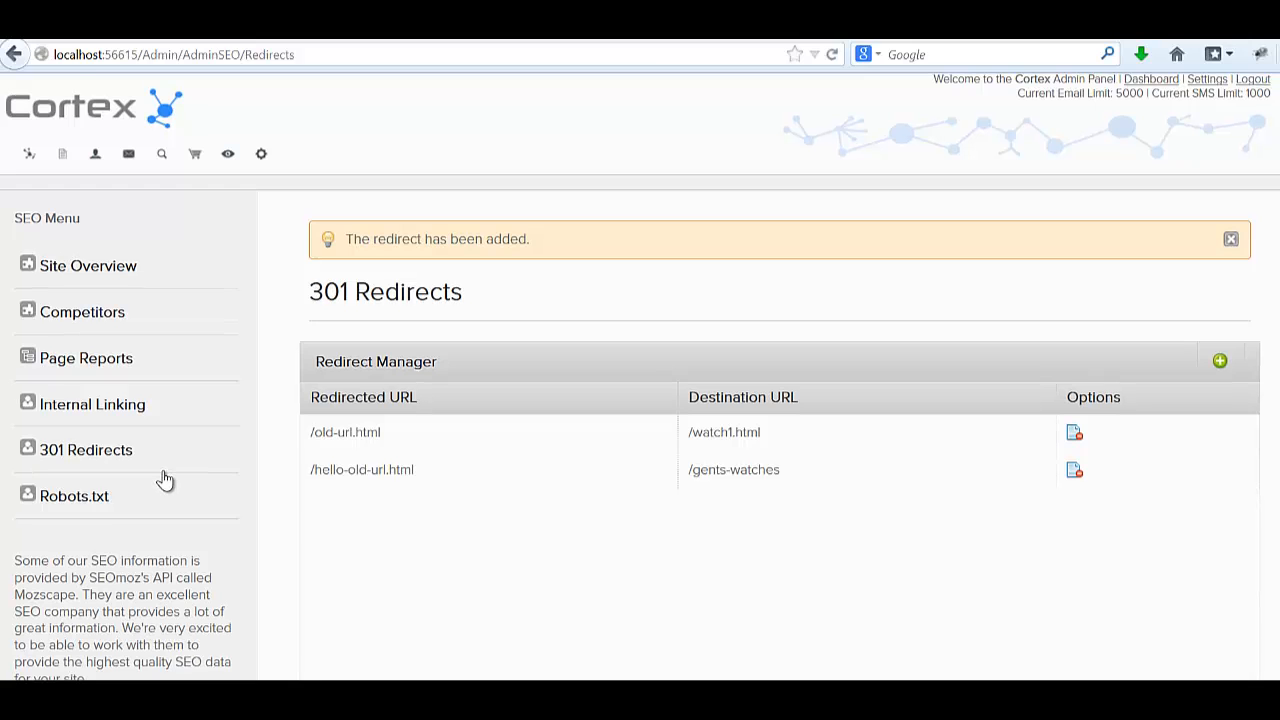
pyautogui.scroll(-2, 120, 440)
# Paste the prepared 'Disallow: /Admin' rule below the user-agent line in robots.txt and save.
pyautogui.click(80, 386)
pyautogui.moveTo(460, 700)
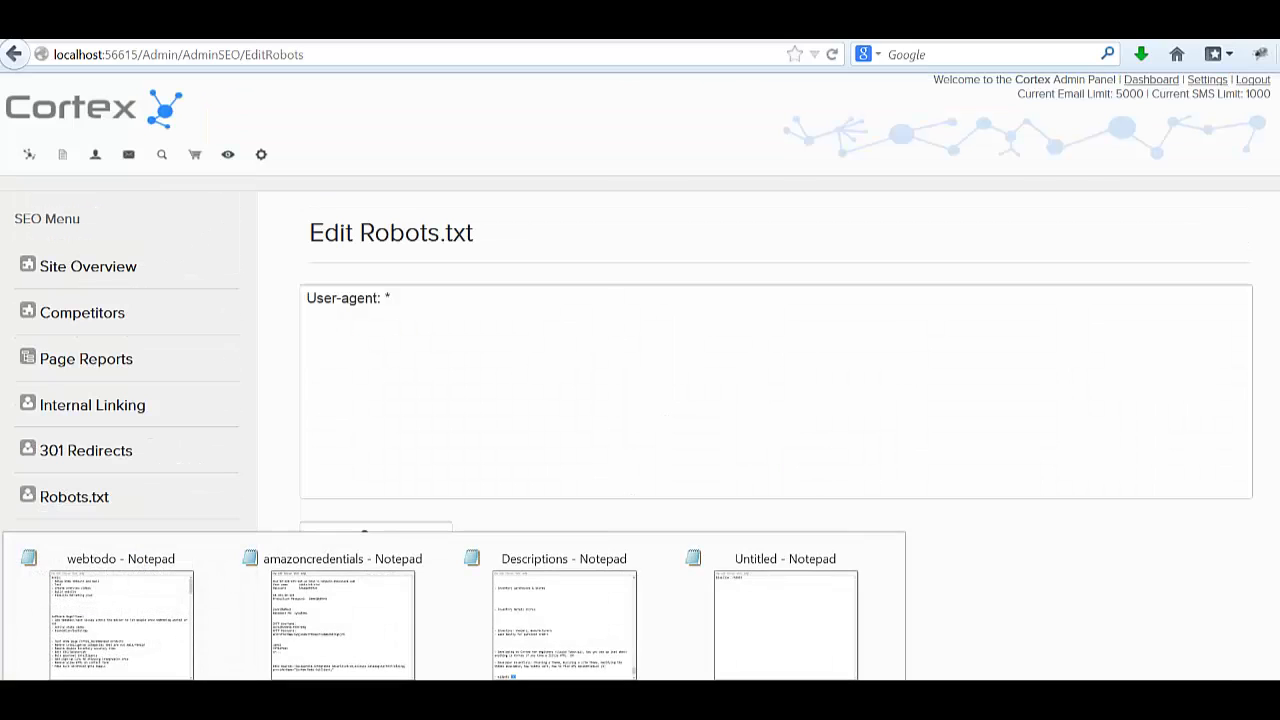
pyautogui.click(706, 650)
pyautogui.hotkey('ctrl', 'a')
pyautogui.hotkey('ctrl', 'c')
pyautogui.hotkey('alt', 'Tab')
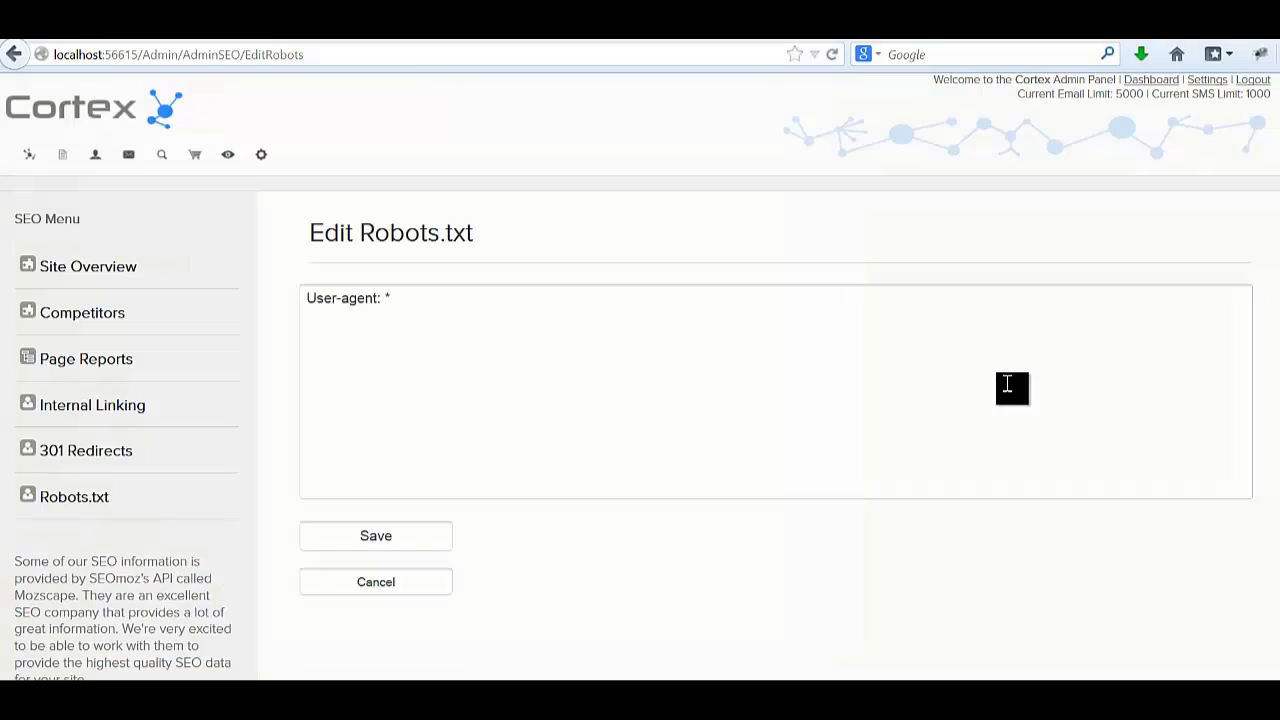
pyautogui.click(948, 377)
pyautogui.hotkey('ctrl', 'v')
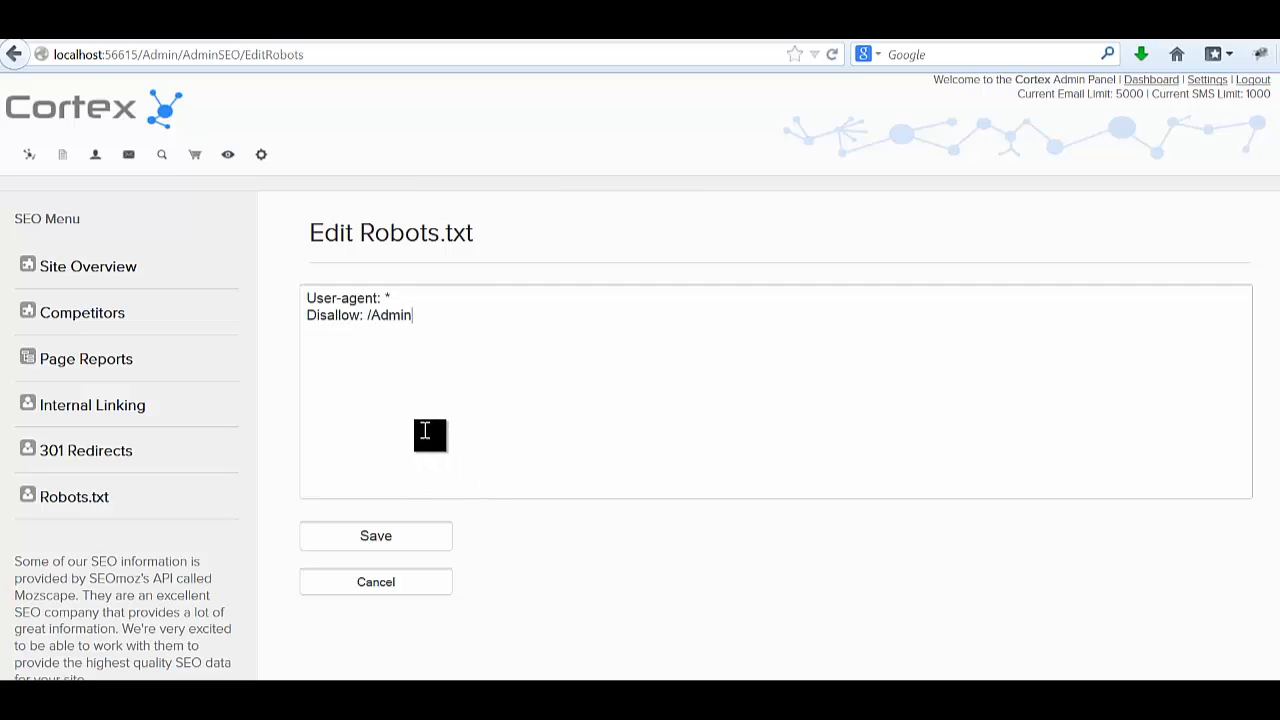
pyautogui.click(385, 540)
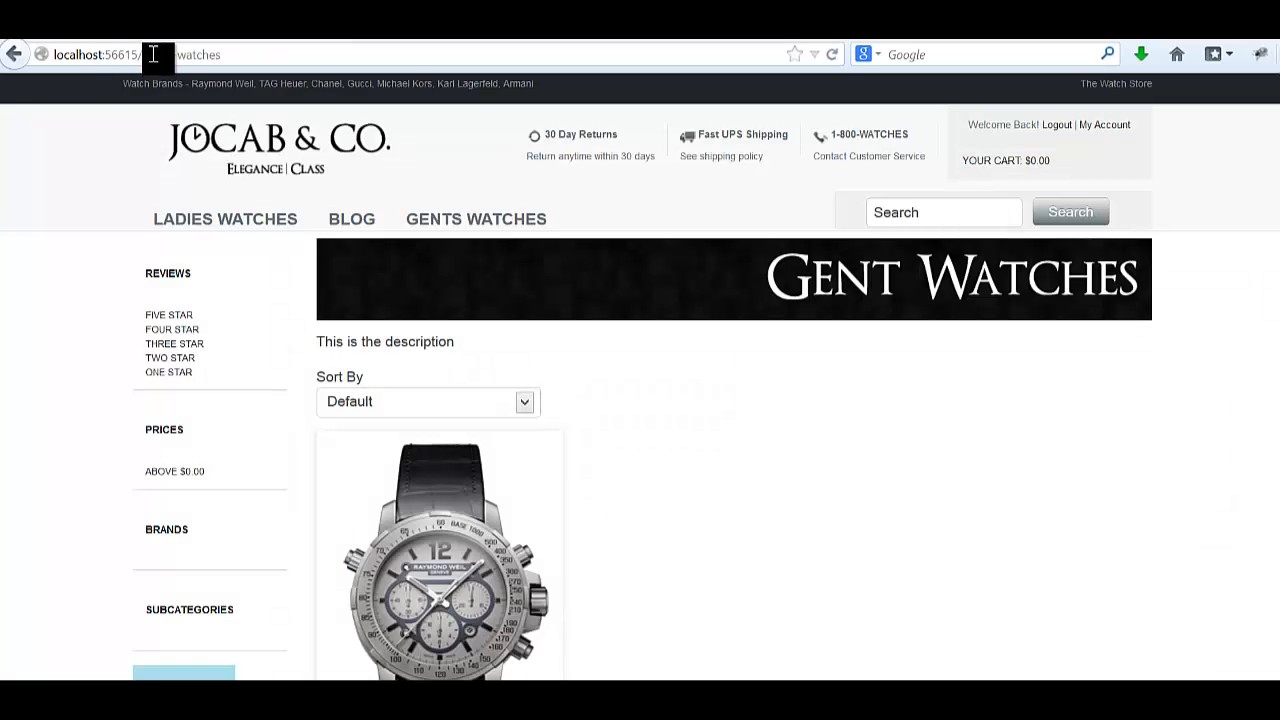
# Load the store's /robots.txt to verify the Disallow: /Admin line, then return to Cortex Administration.
pyautogui.moveTo(148, 55); pyautogui.dragTo(1150, 143)
pyautogui.write('robotz')
pyautogui.write('.t')
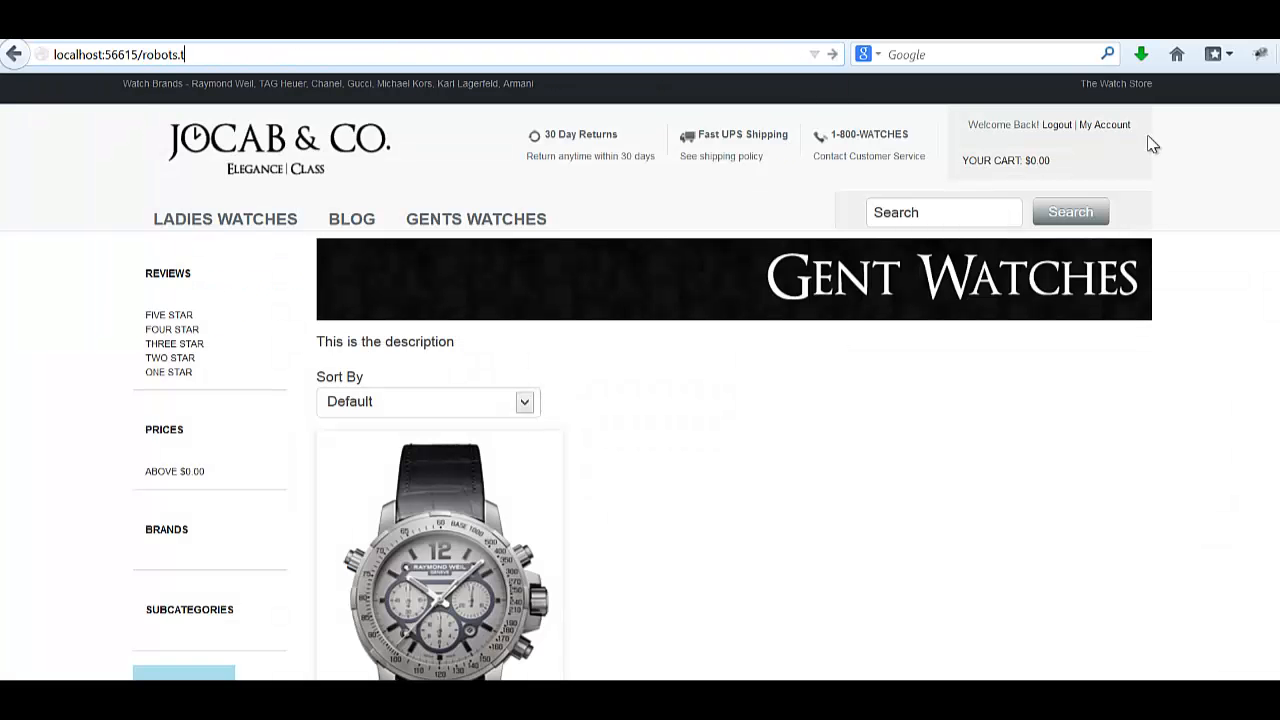
pyautogui.write('xt')
pyautogui.press('Return')
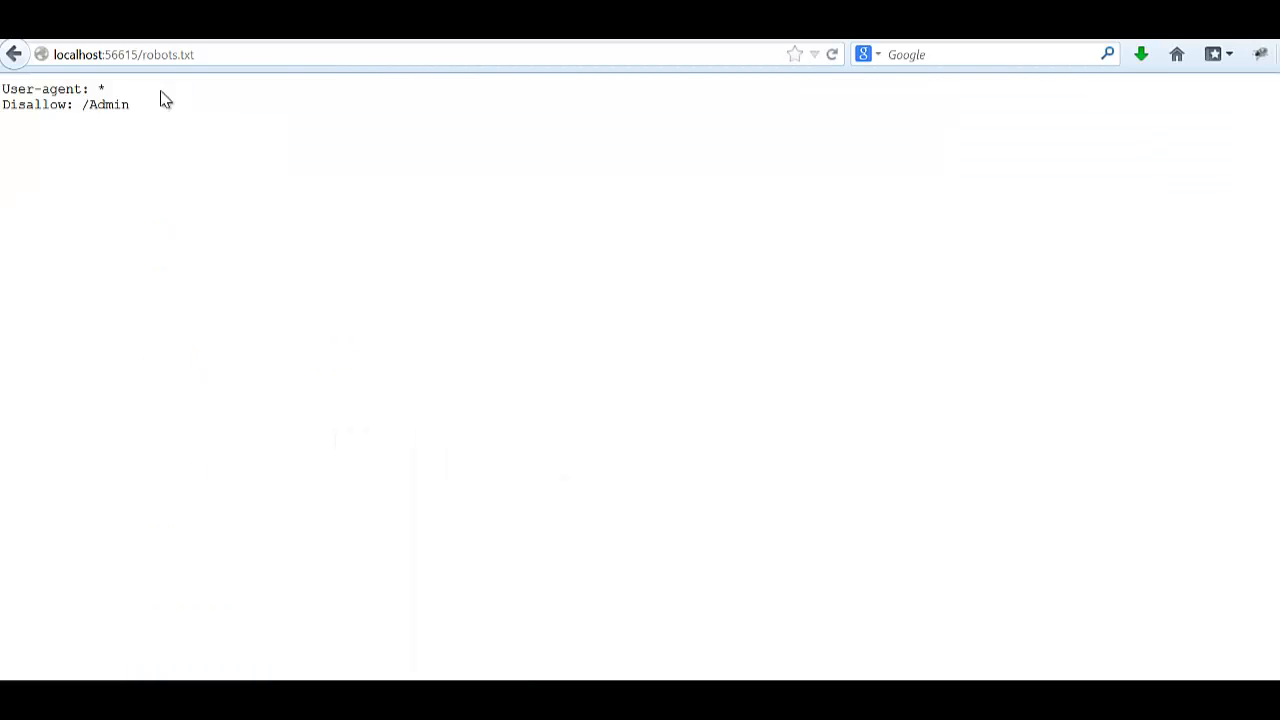
pyautogui.moveTo(10, 91); pyautogui.dragTo(113, 107)
pyautogui.click(120, 113)
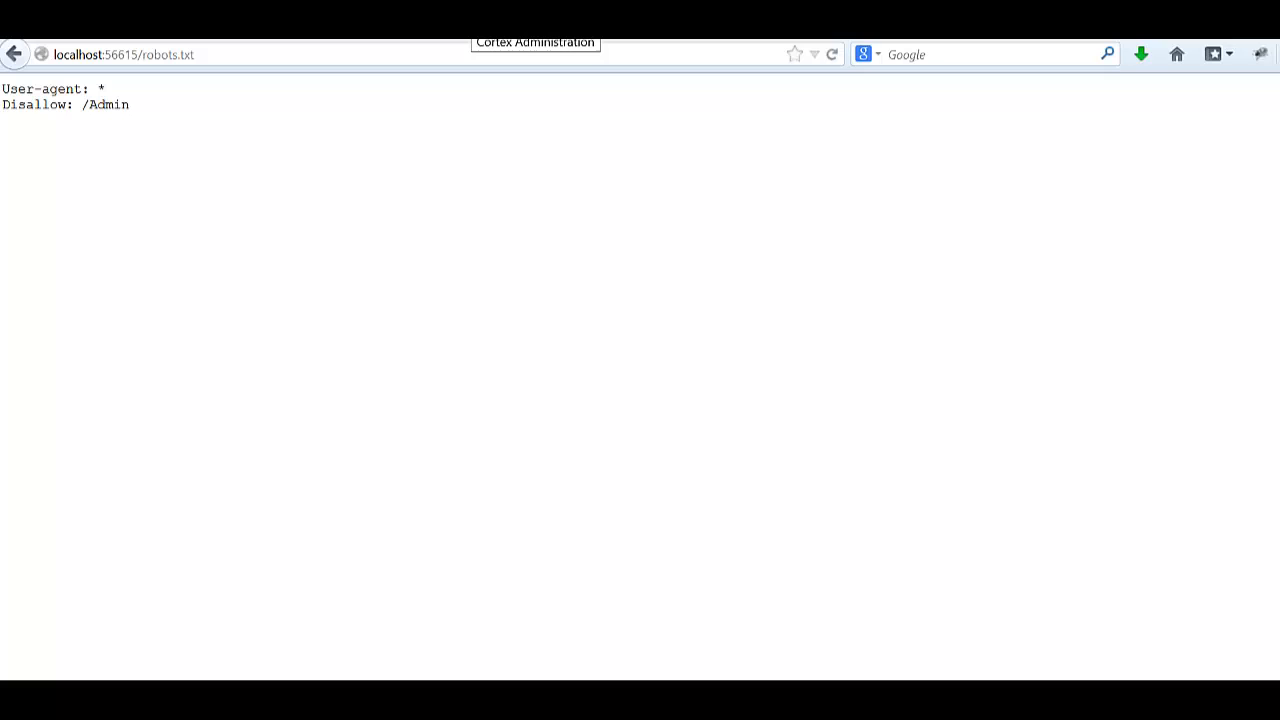
pyautogui.click(472, 22)
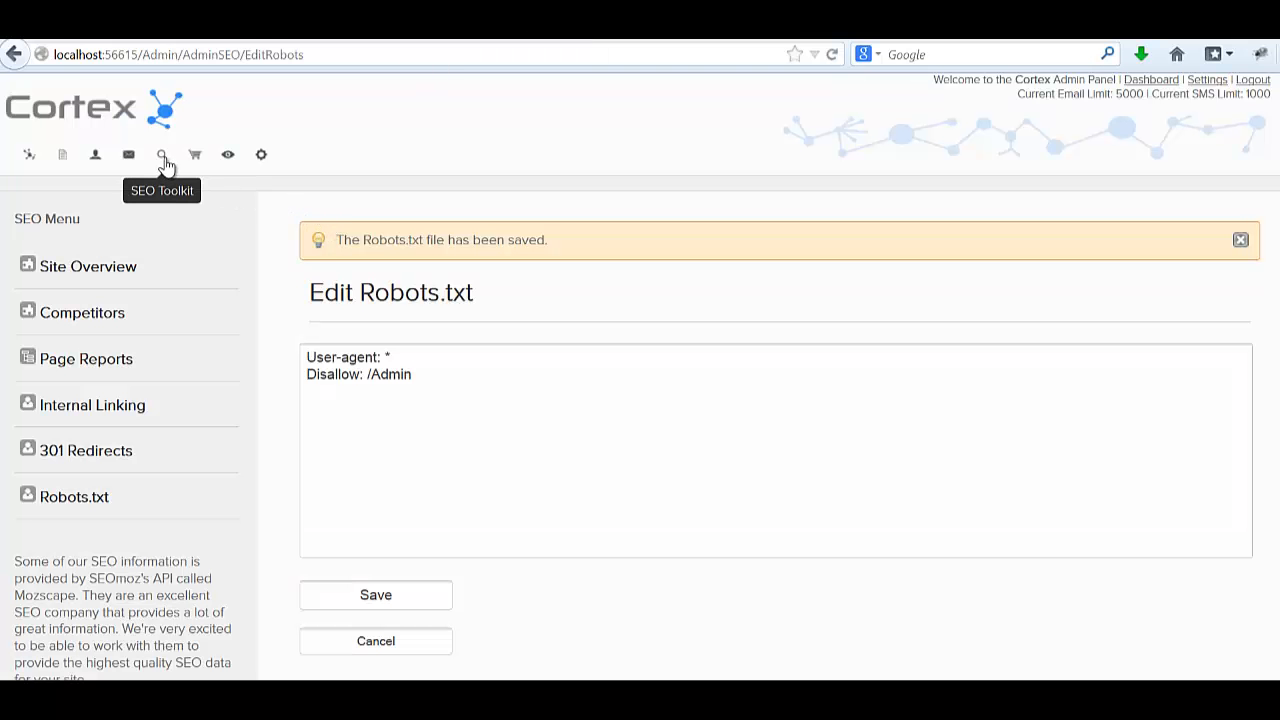
# Open the Raymond Weil Watch Silver product for editing with its real-time SEO analytics panel shown.
pyautogui.click(197, 160)
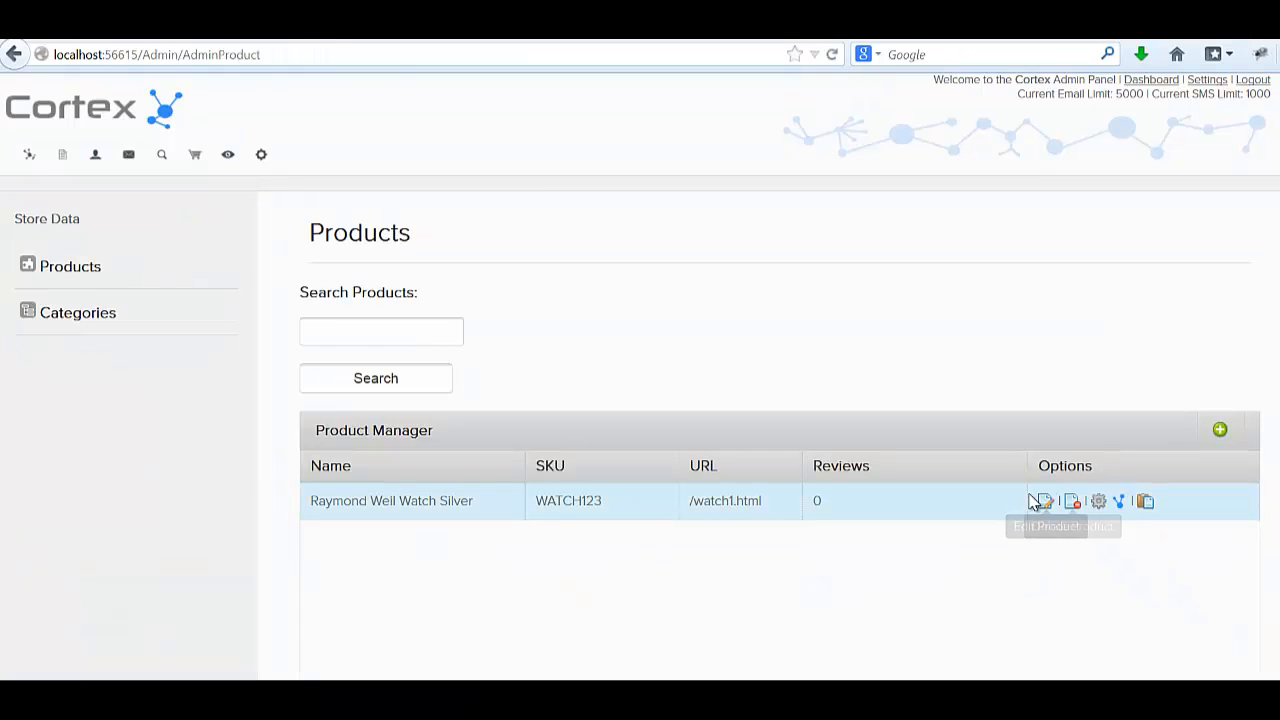
pyautogui.click(1045, 499)
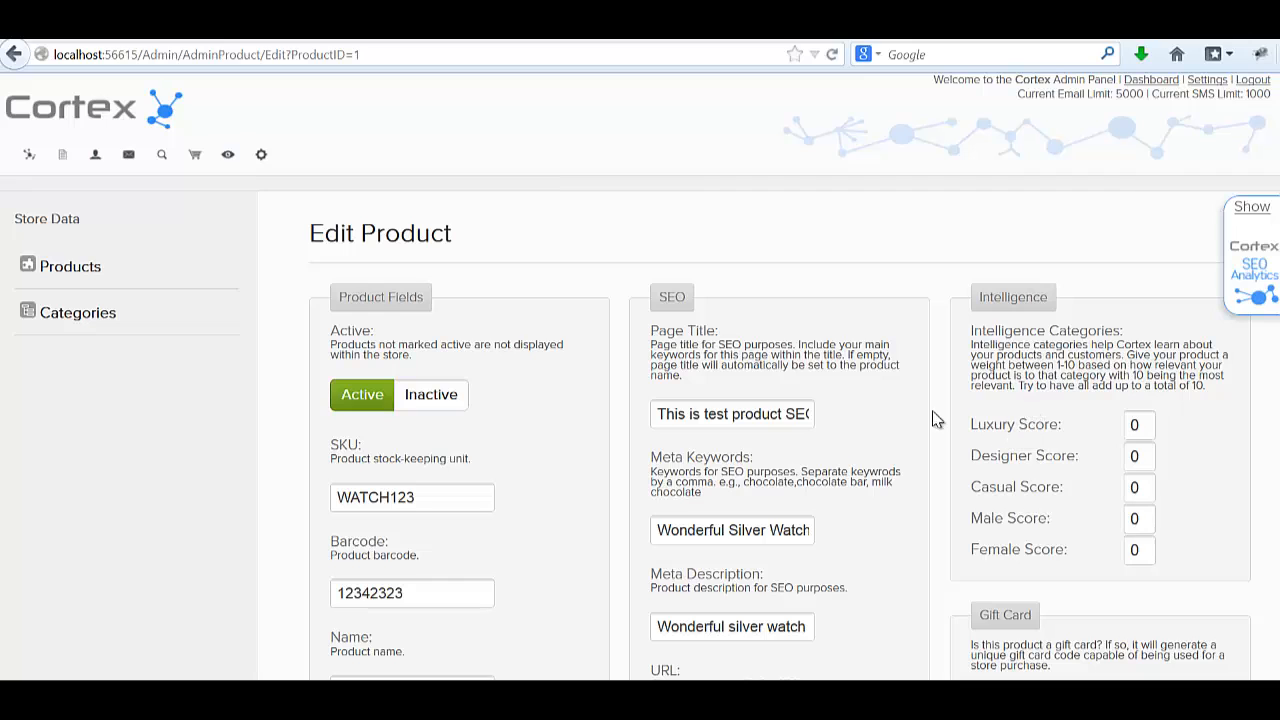
pyautogui.click(1245, 240)
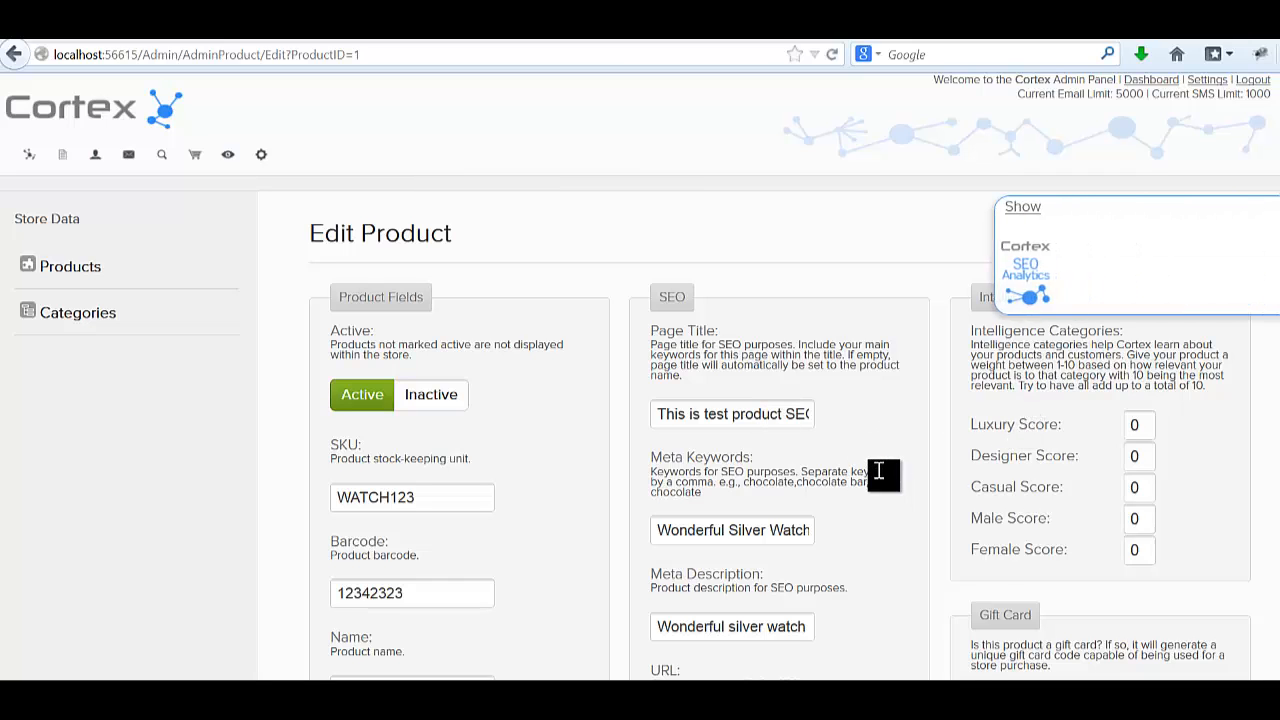
# Replace the page title with 'fossi' and target the keyword 'fossil watches for women'.
pyautogui.tripleClick(754, 414)
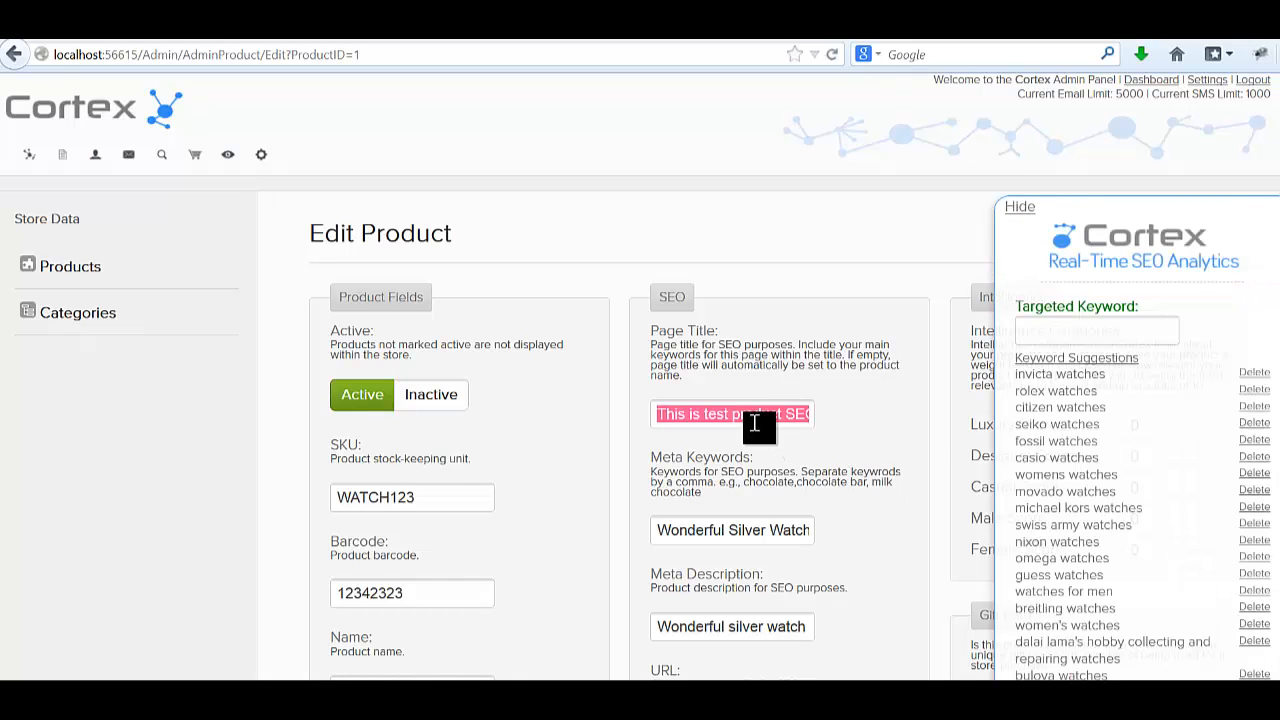
pyautogui.press('BackSpace')
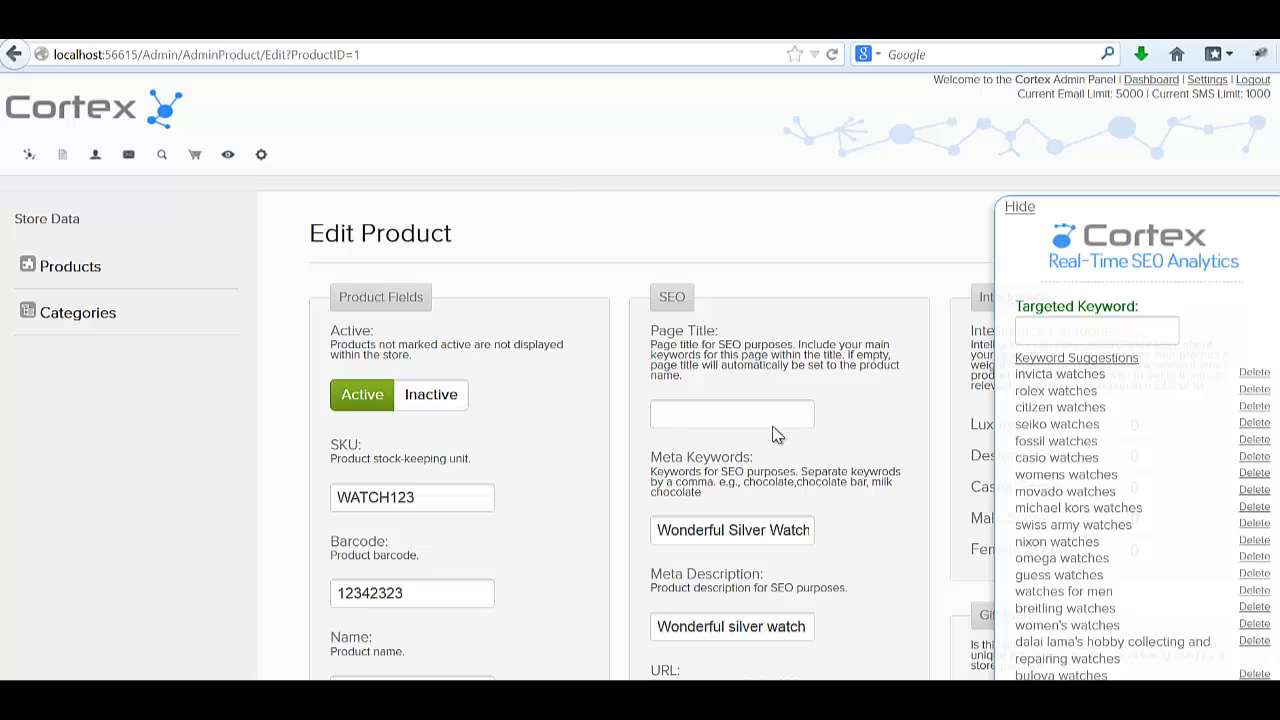
pyautogui.write('foss')
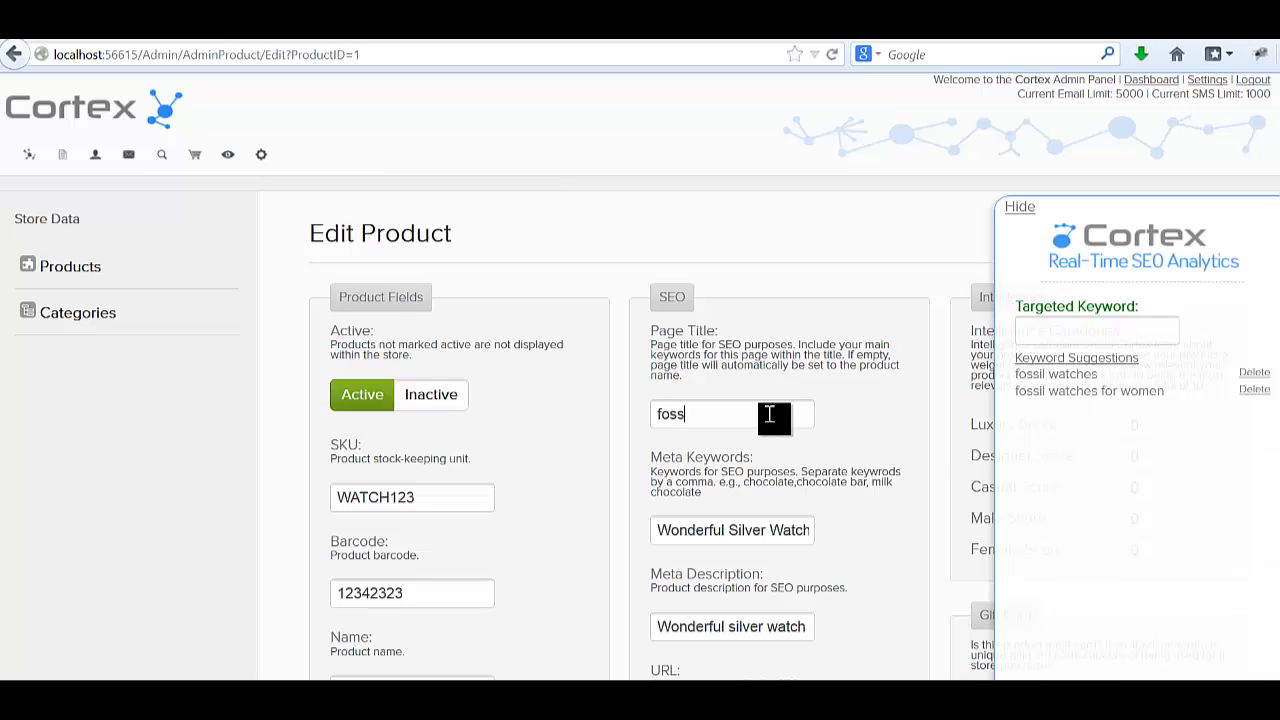
pyautogui.write('i')
pyautogui.click(1029, 392)
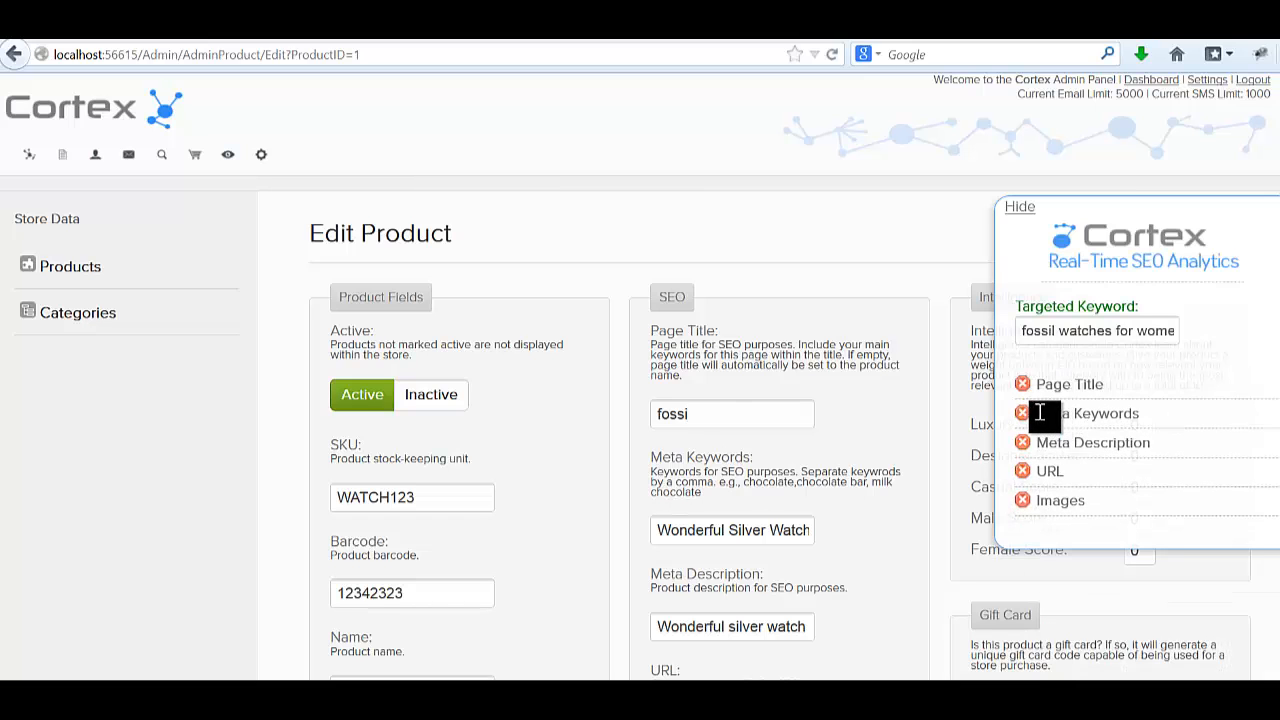
pyautogui.scroll(-2, 924, 373)
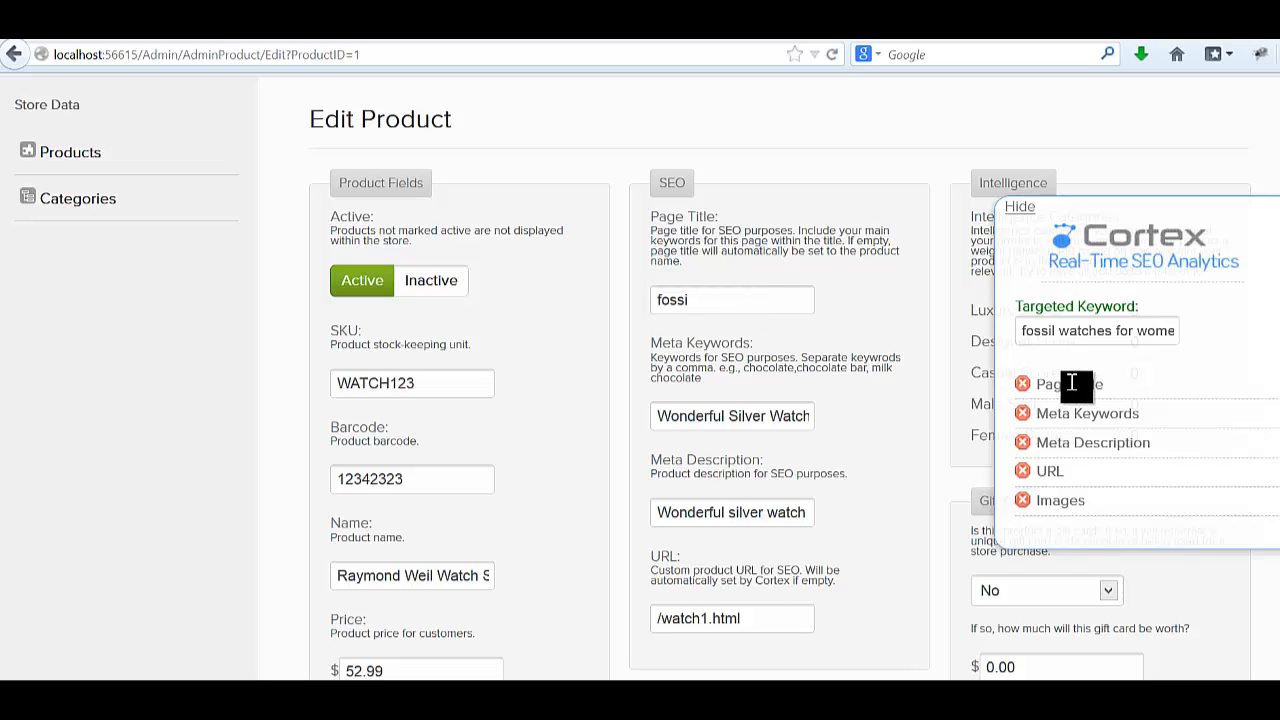
# Complete the page title so it reads 'fossil watches for women'.
pyautogui.click(724, 304)
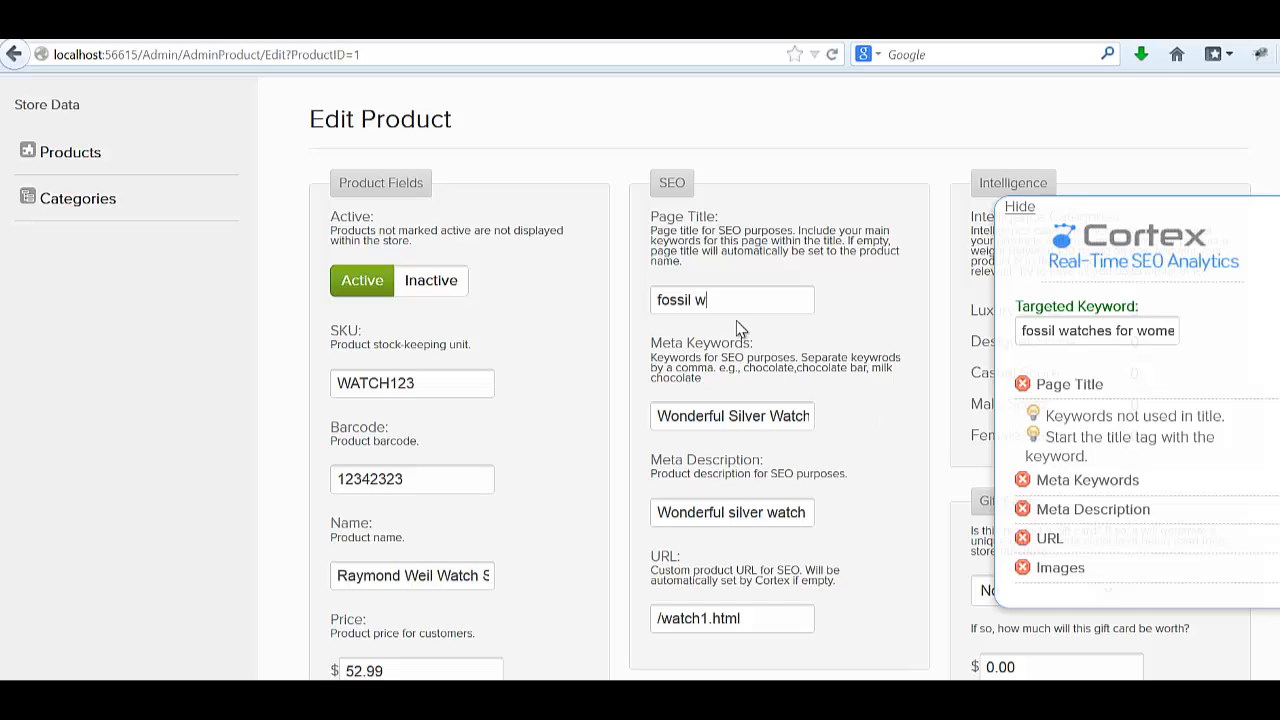
pyautogui.write('women')
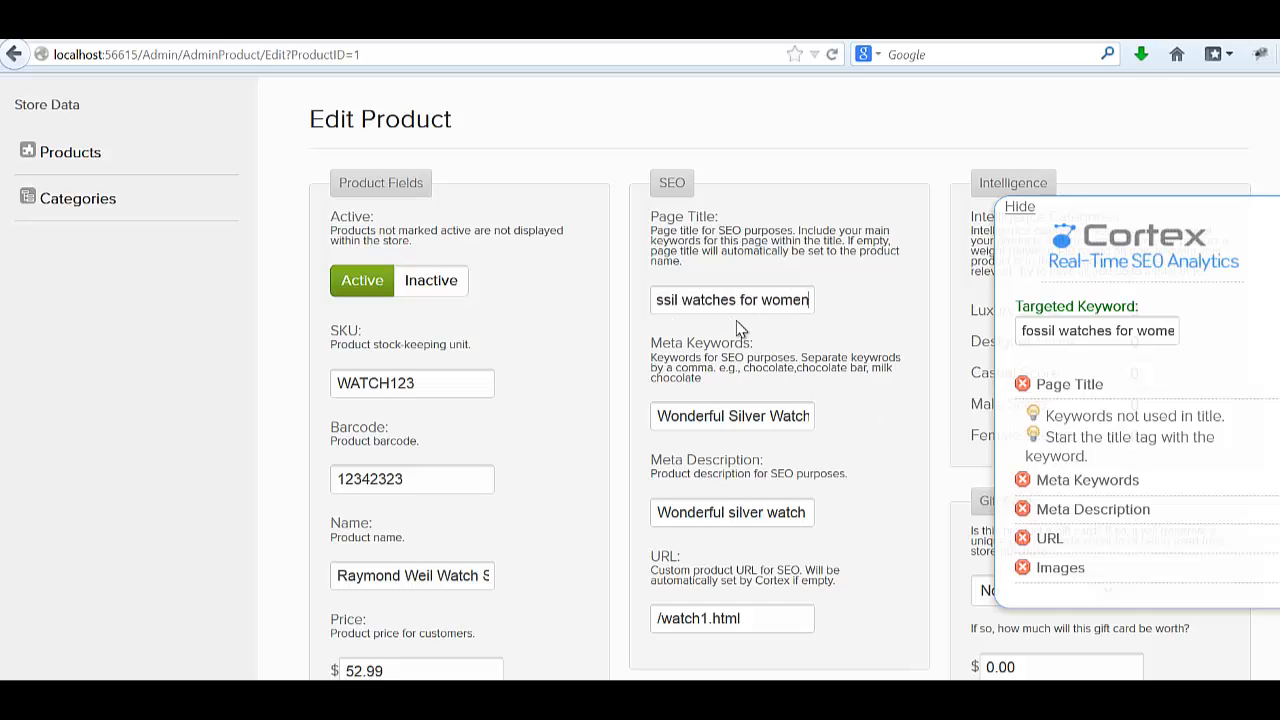
pyautogui.press('Tab')
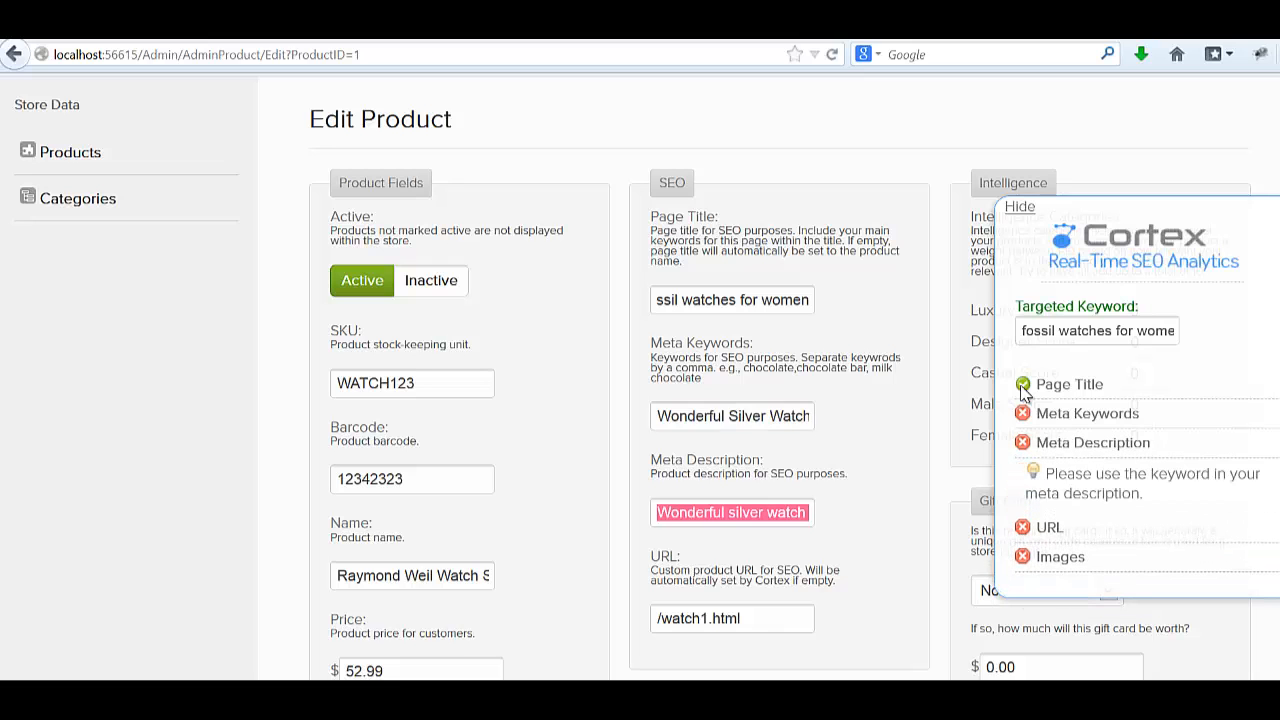
# Delete the custom product URL '/watch1.html', leaving the field empty, and scroll back up the page.
pyautogui.scroll(-4, 1035, 390)
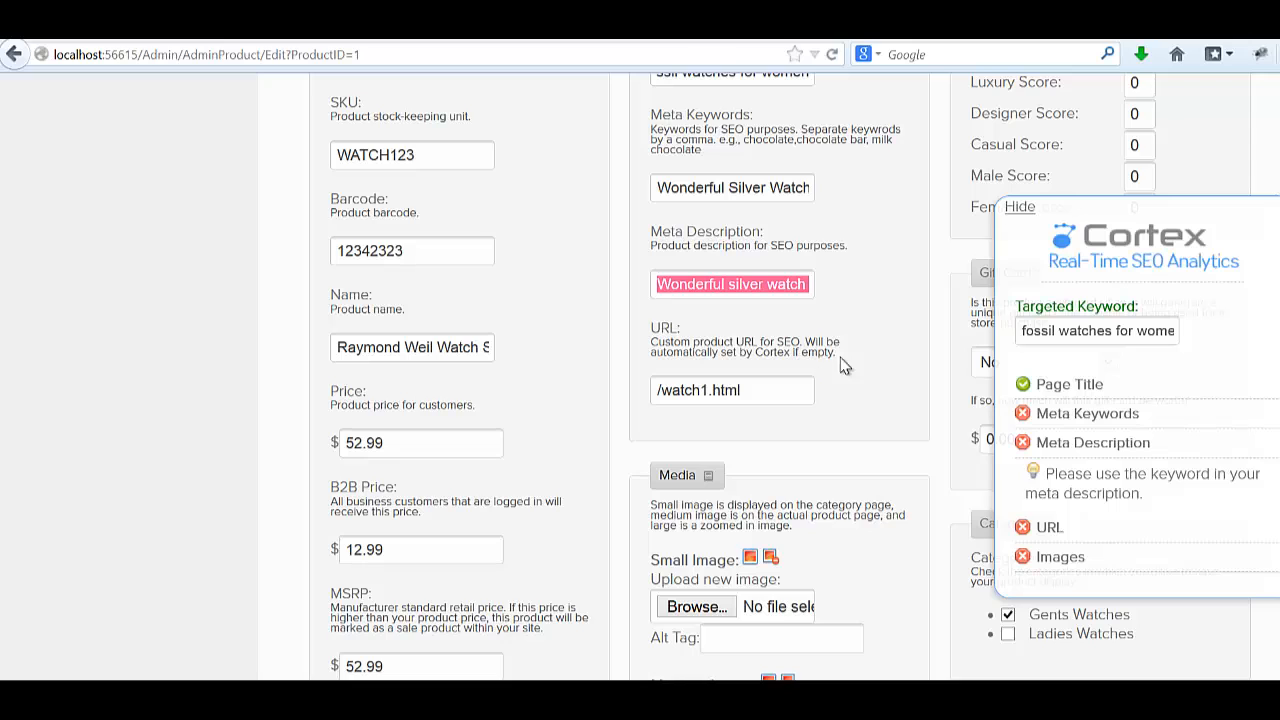
pyautogui.click(791, 382)
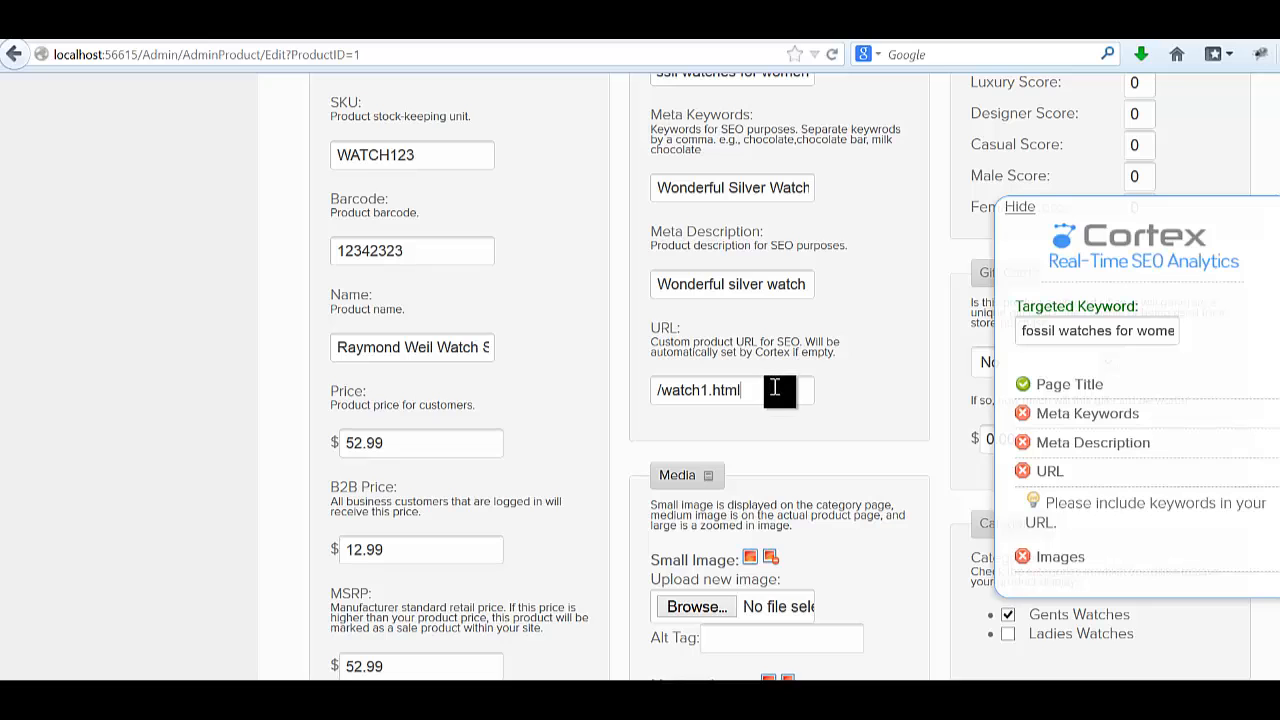
pyautogui.moveTo(772, 398); pyautogui.dragTo(497, 395)
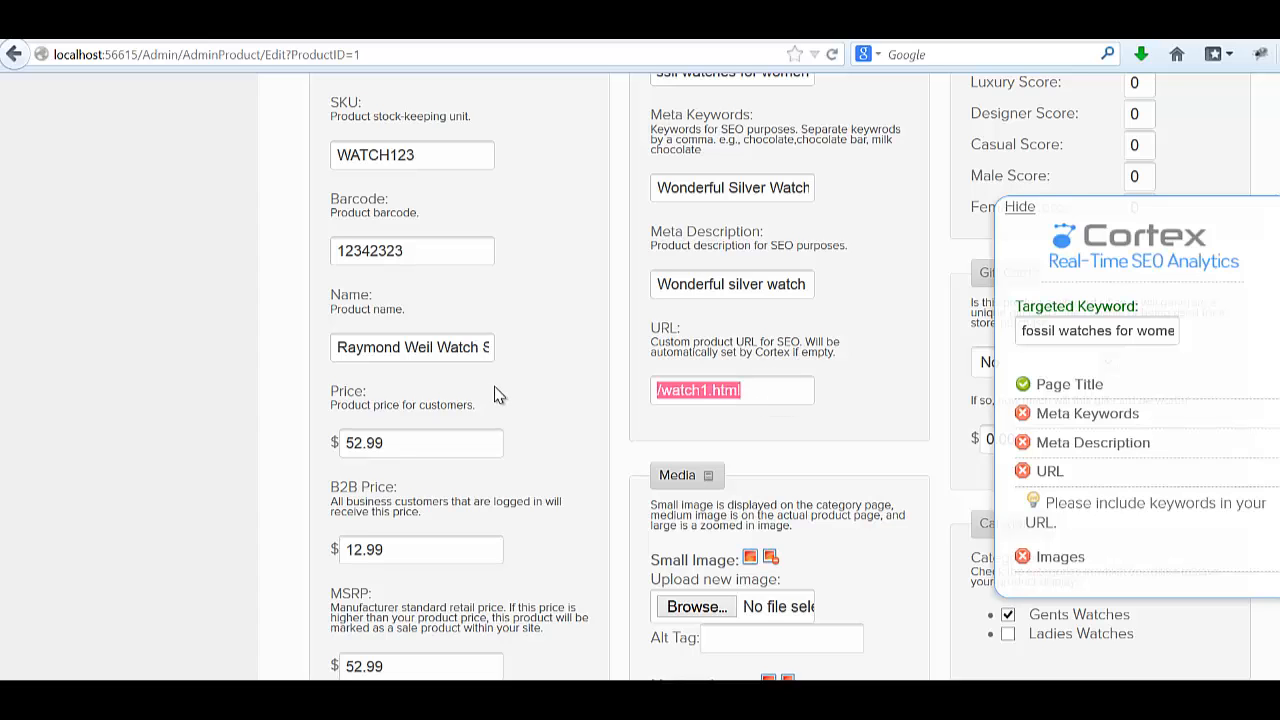
pyautogui.press('BackSpace')
pyautogui.scroll(-3, 765, 352)
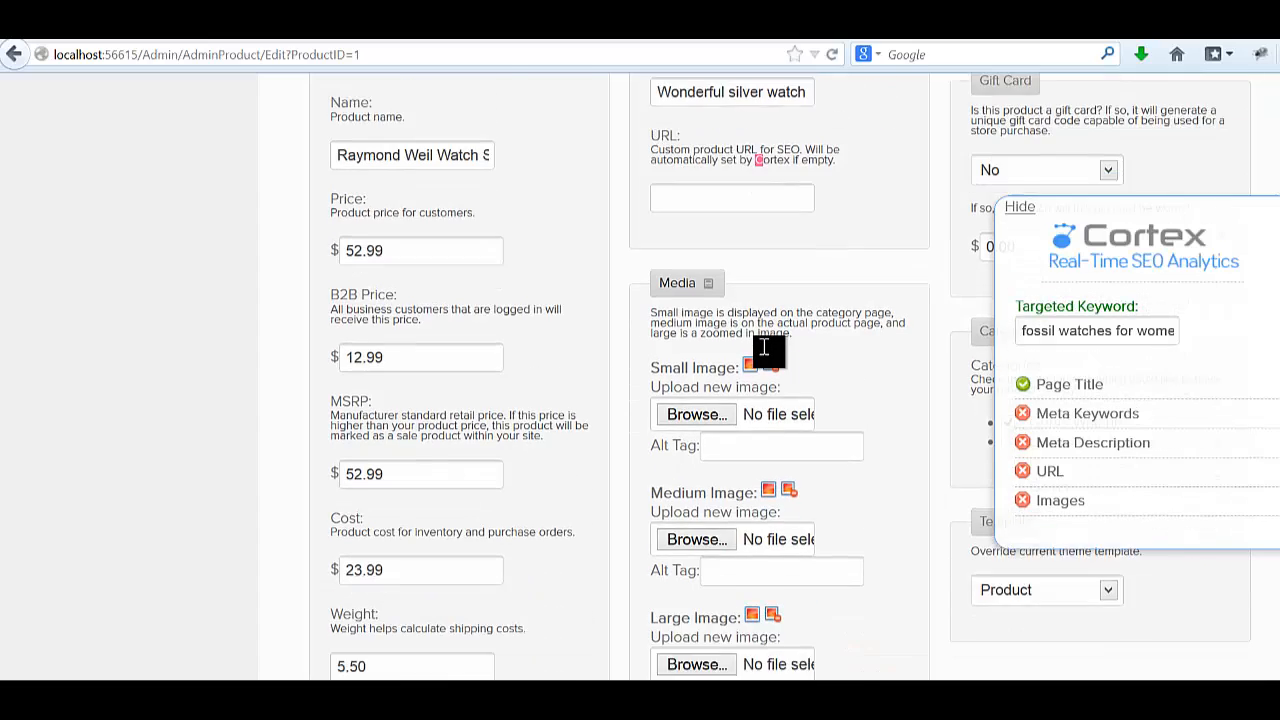
pyautogui.scroll(-2, 763, 347)
pyautogui.scroll(9, 686, 343)
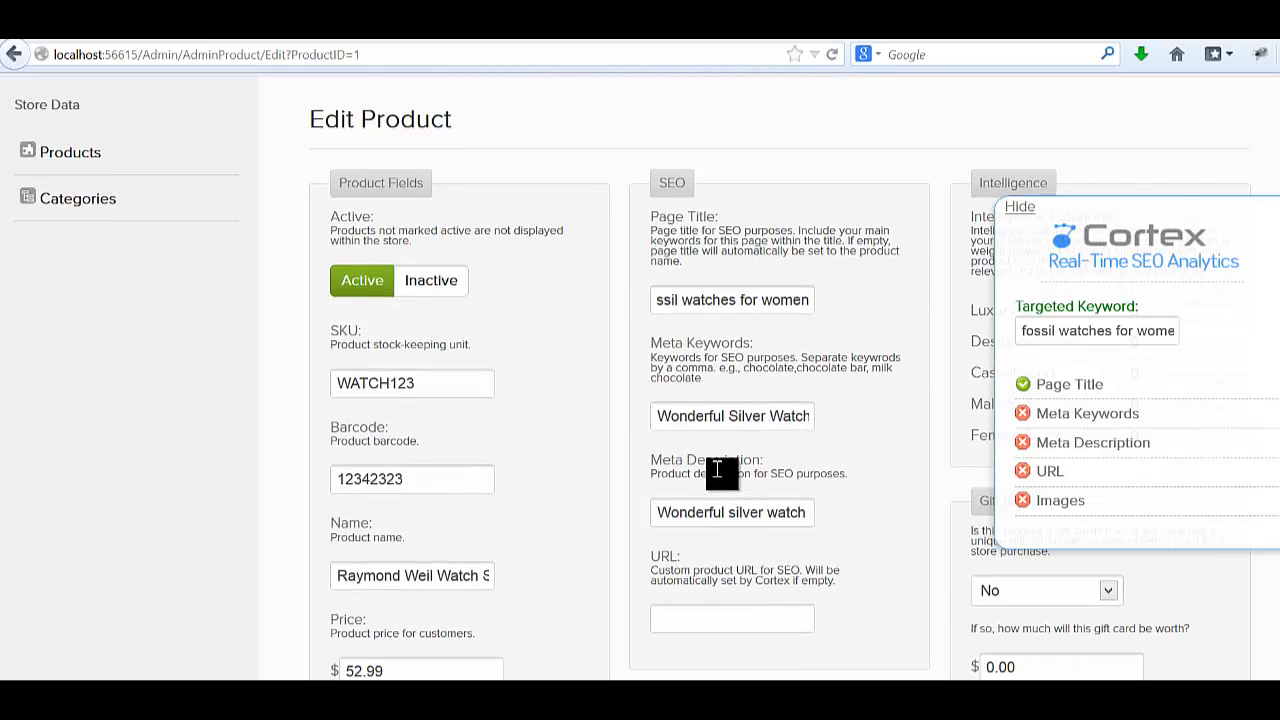
pyautogui.scroll(-6, 705, 428)
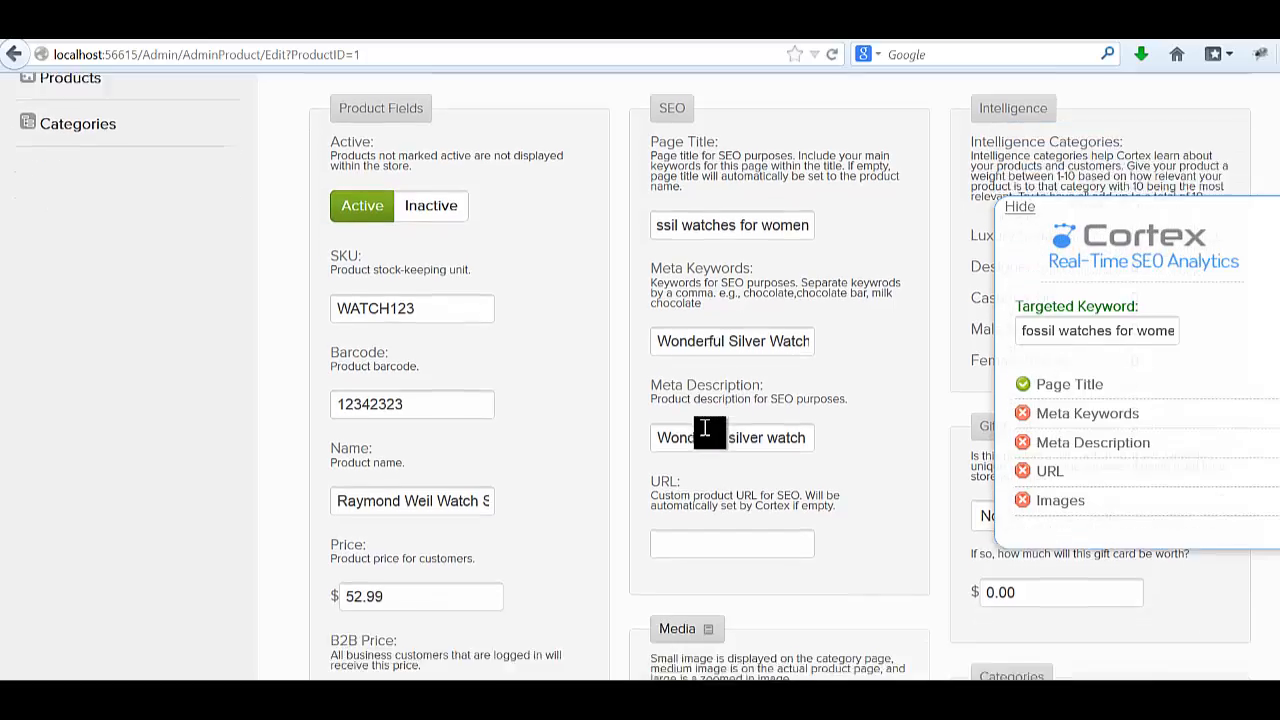
pyautogui.scroll(-5, 690, 415)
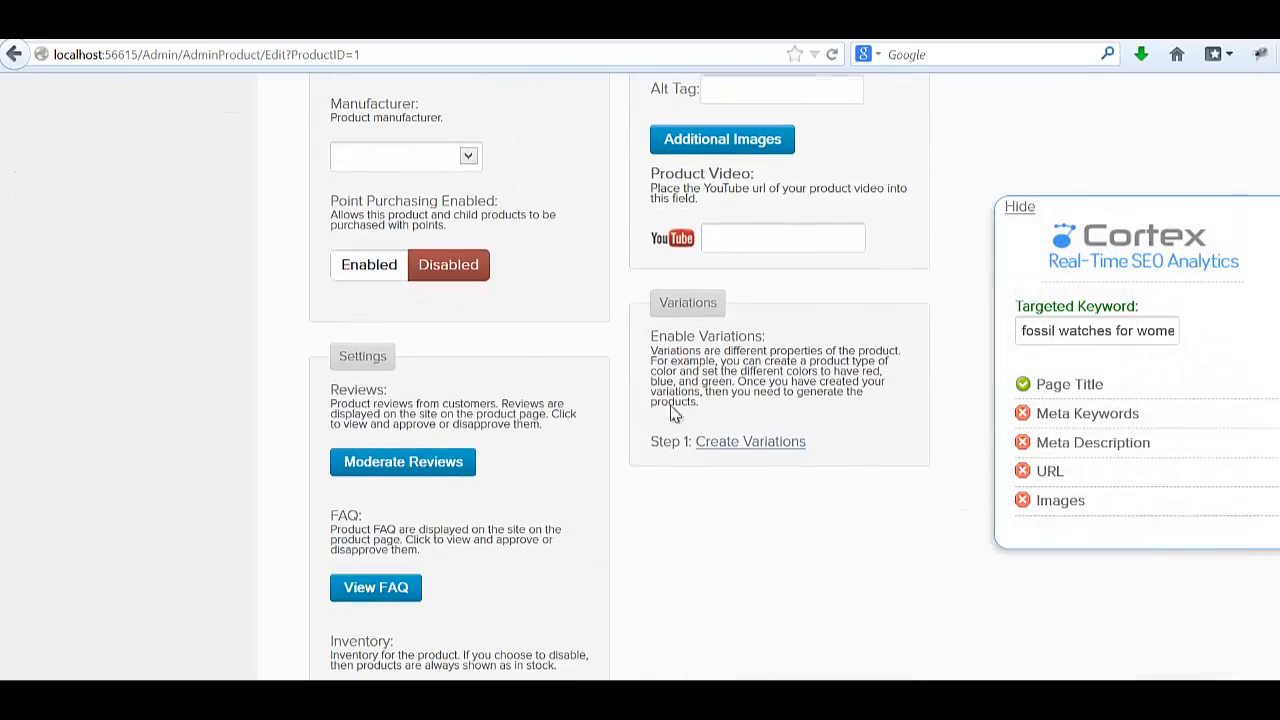
pyautogui.scroll(11, 611, 397)
pyautogui.scroll(1, 615, 399)
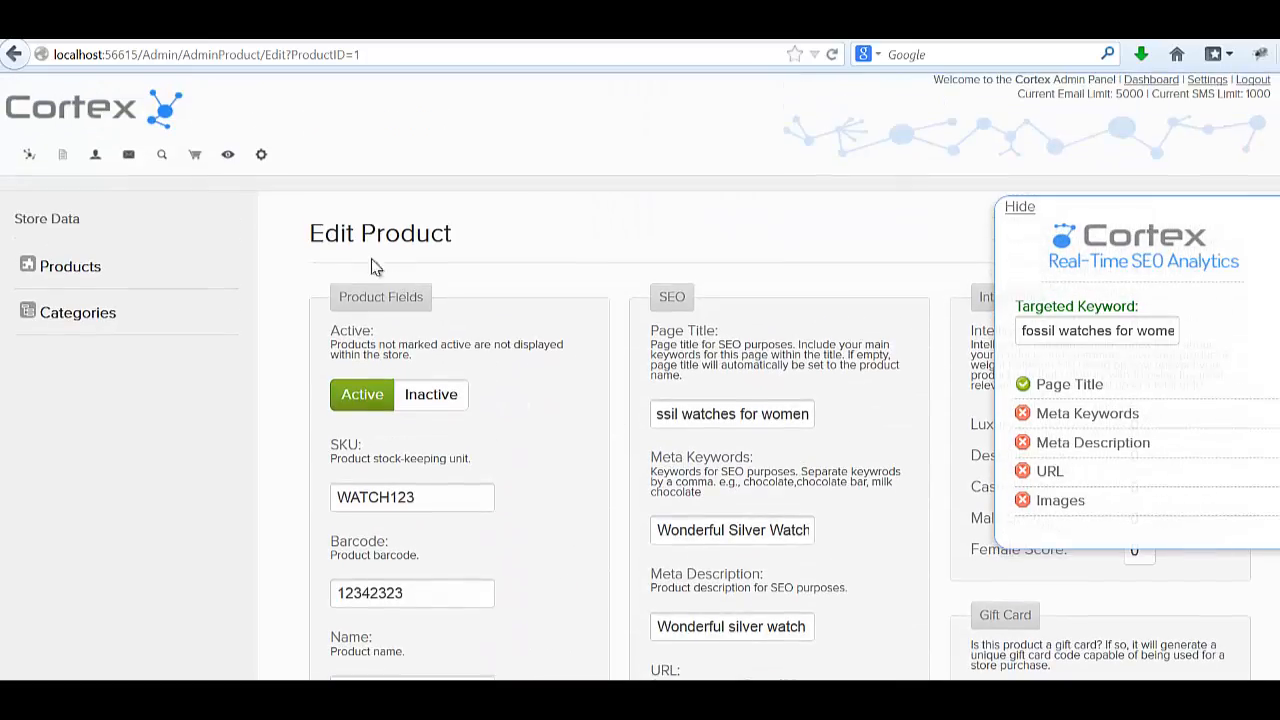